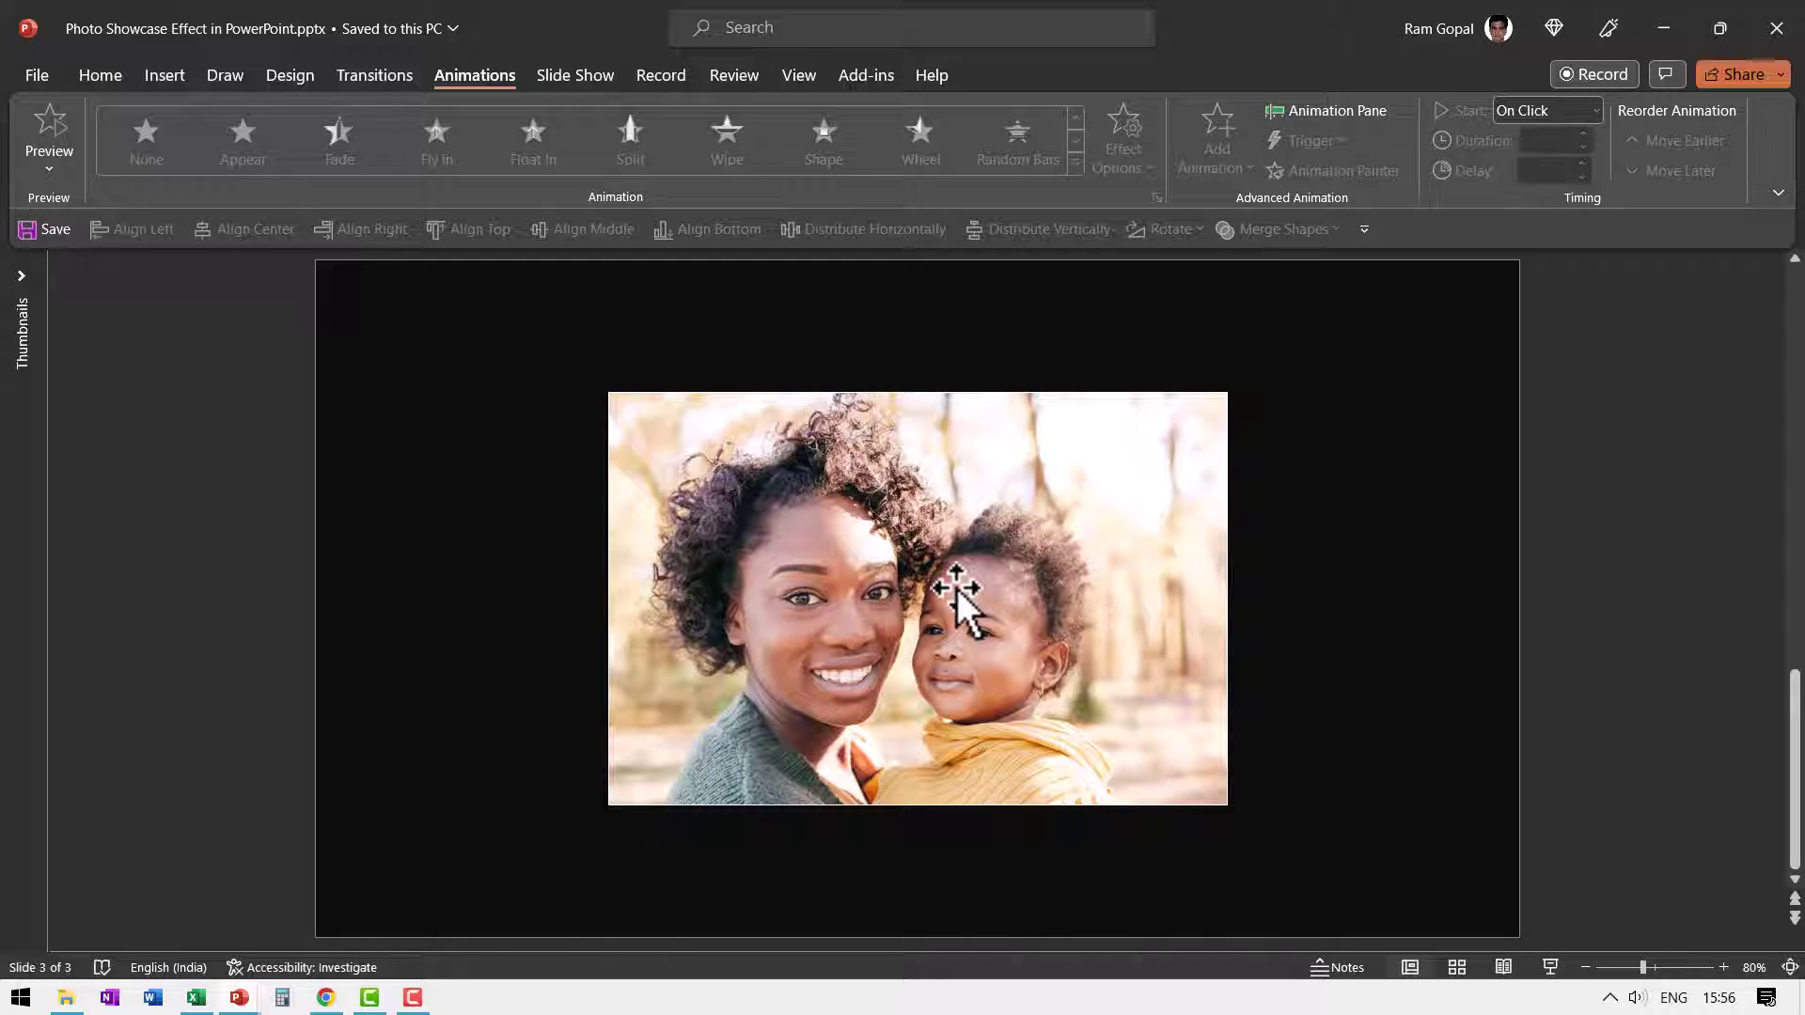
Draw a Half Frame shape over the area near the photo's top-left corner
left_click(111, 79)
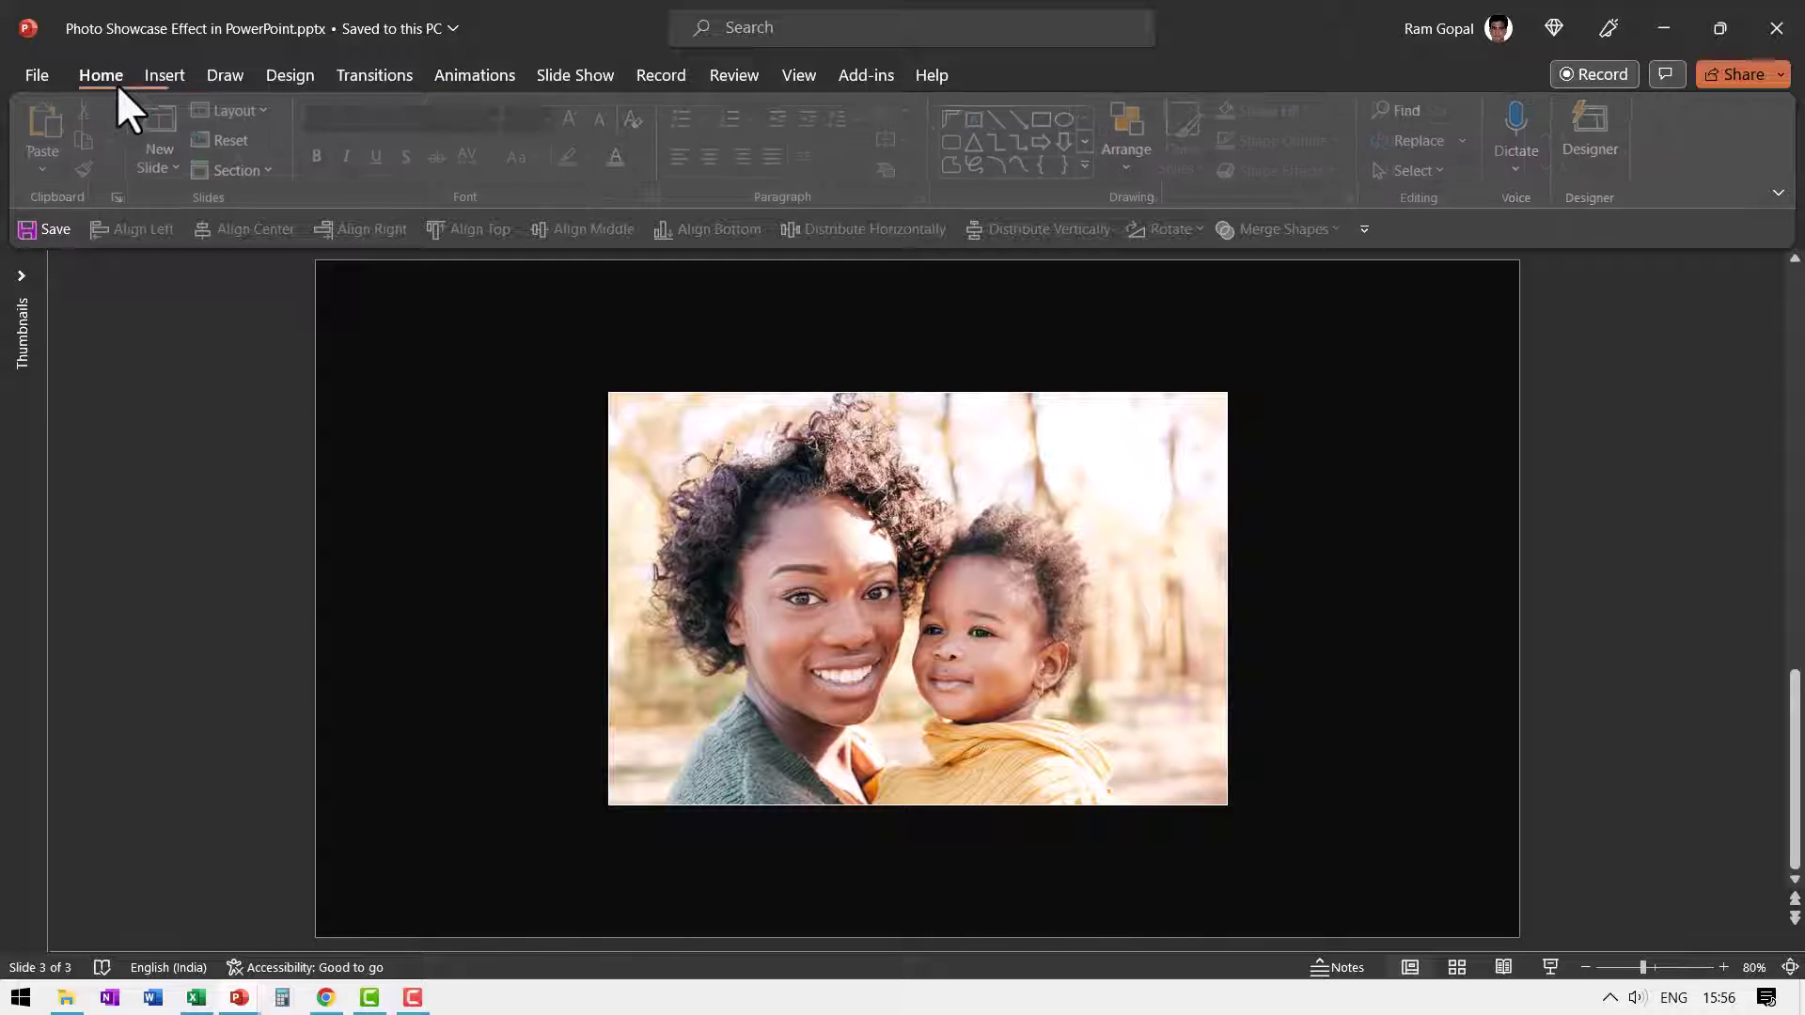
left_click(1089, 166)
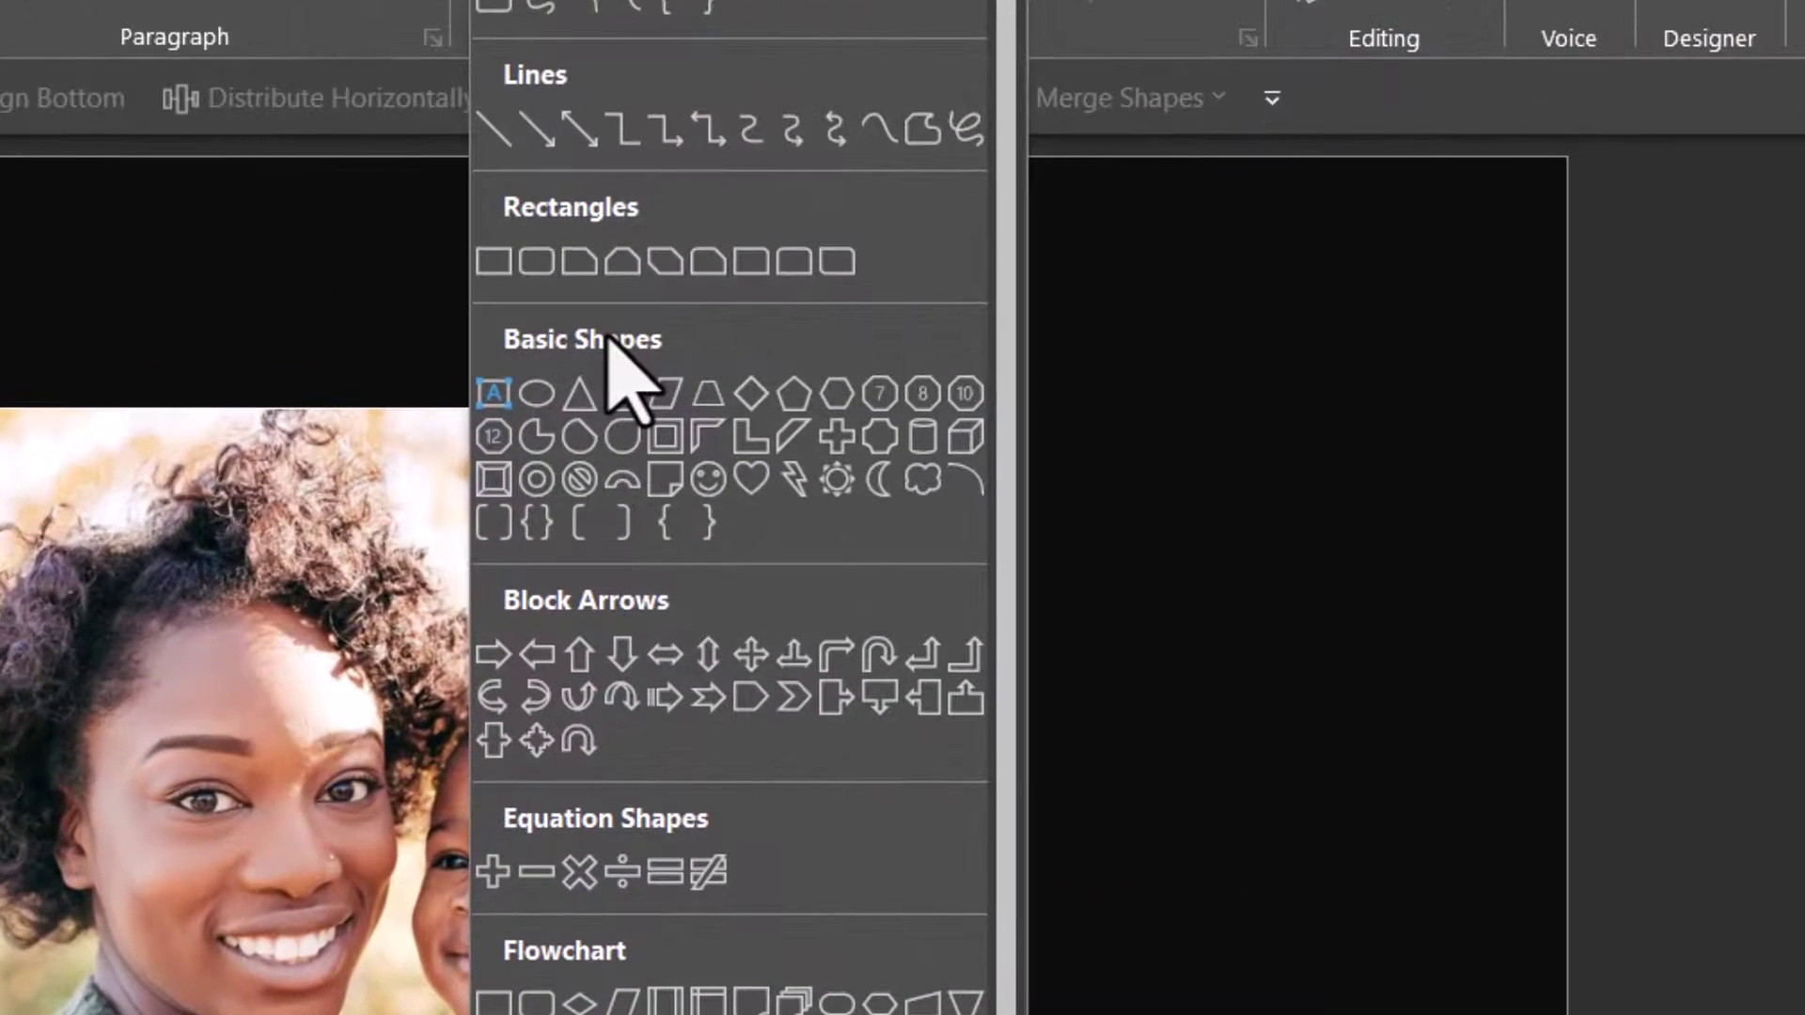
left_click(712, 444)
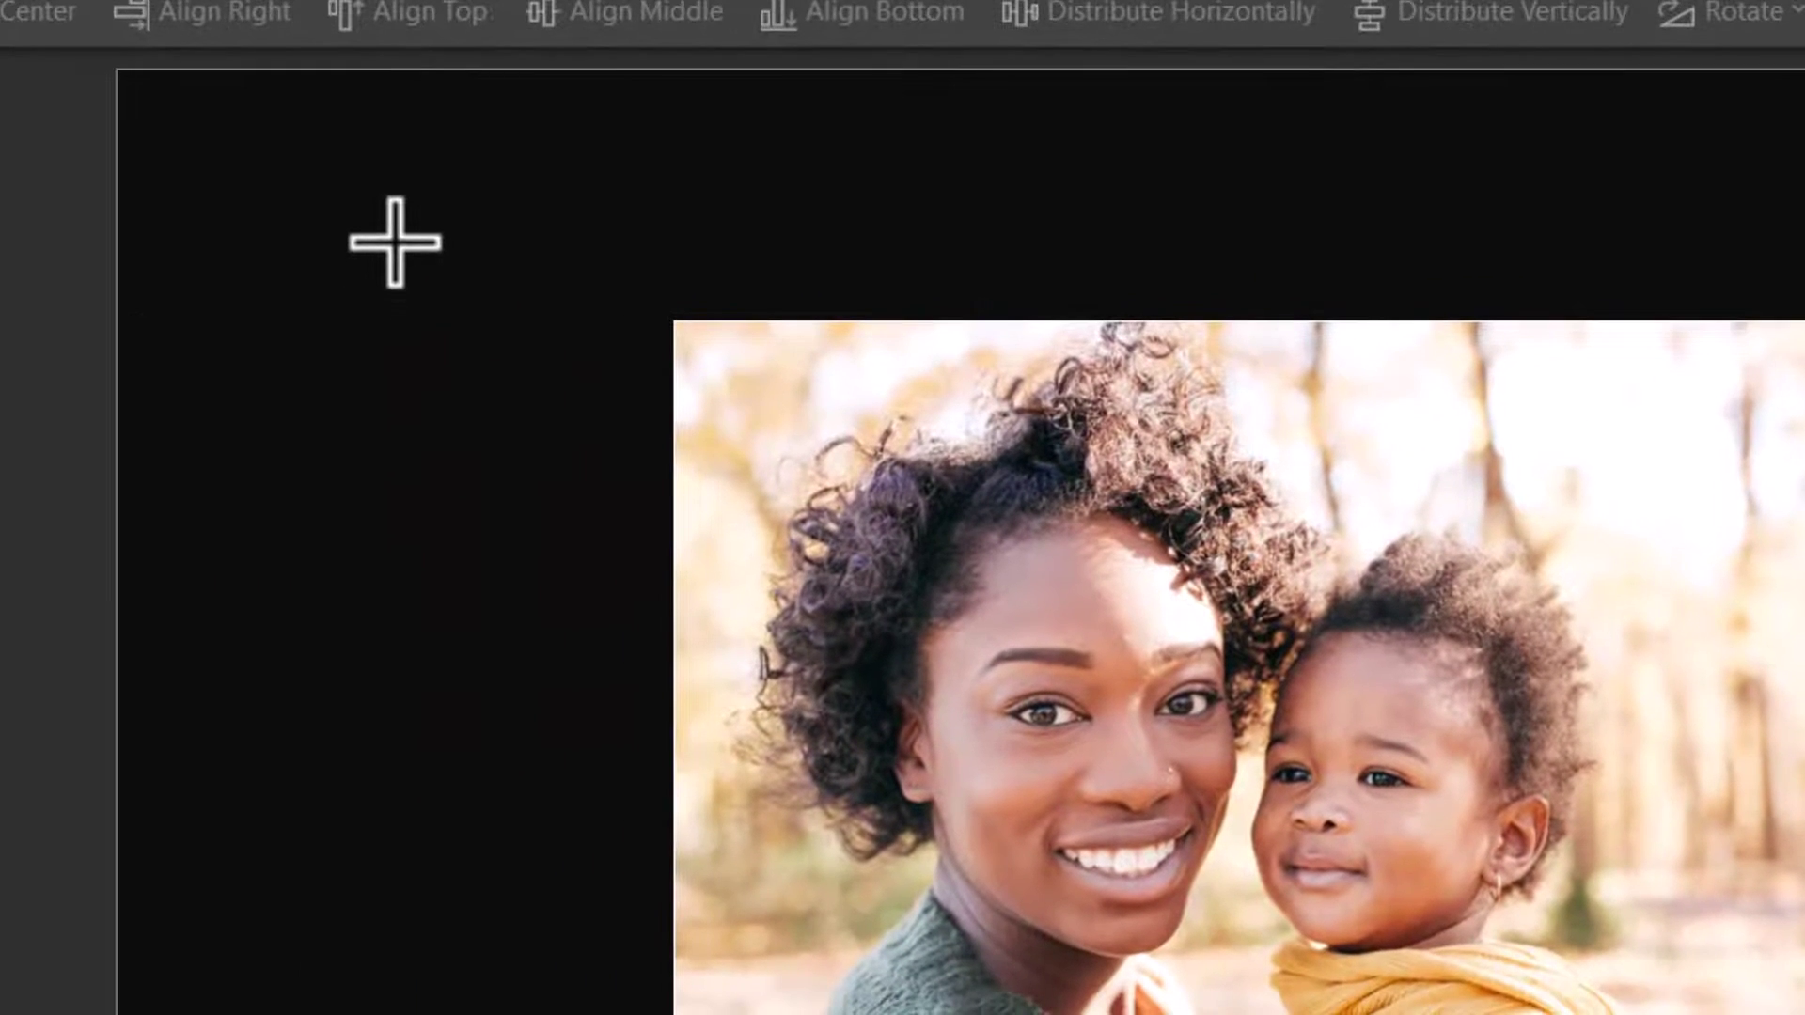
mouse_move(392, 237)
left_mouse_down()
mouse_move(589, 476)
mouse_move(632, 516)
mouse_move(668, 506)
left_mouse_up()
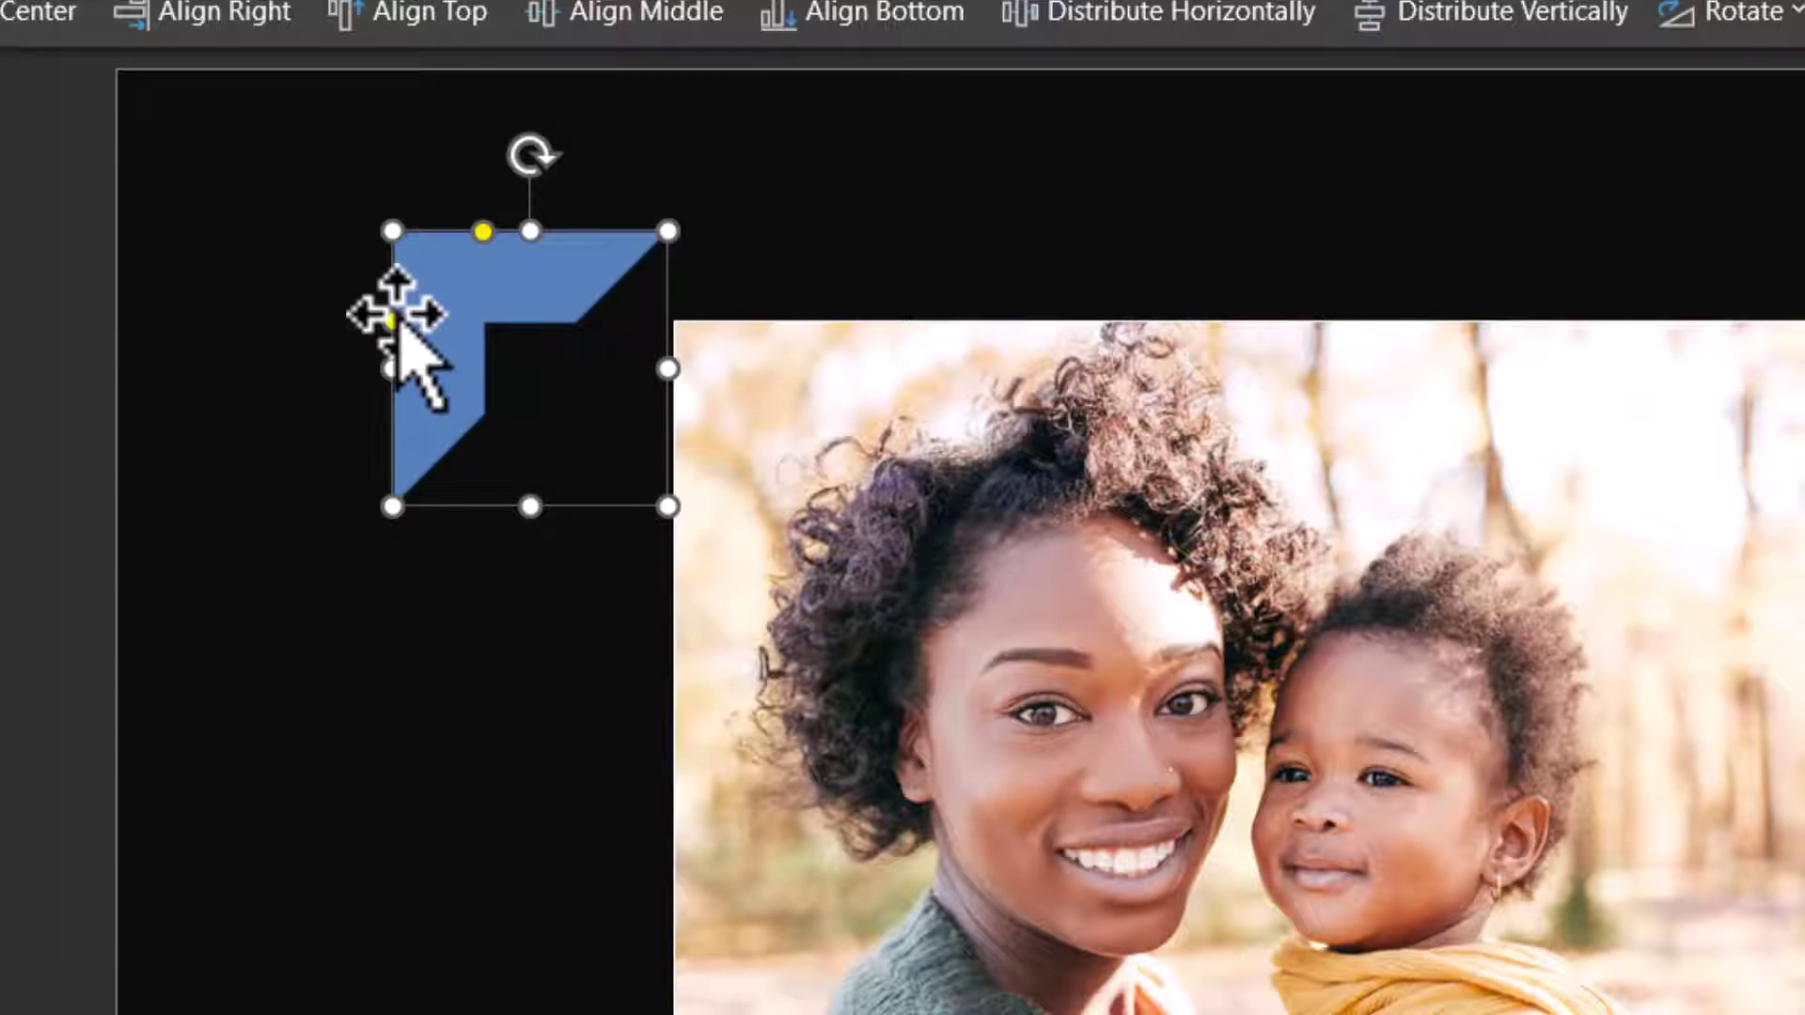
key("Escape")
Thin the half frame's arms, shrink it, and settle it on the photo's top-left corner
left_click_drag(406, 292, 453, 261)
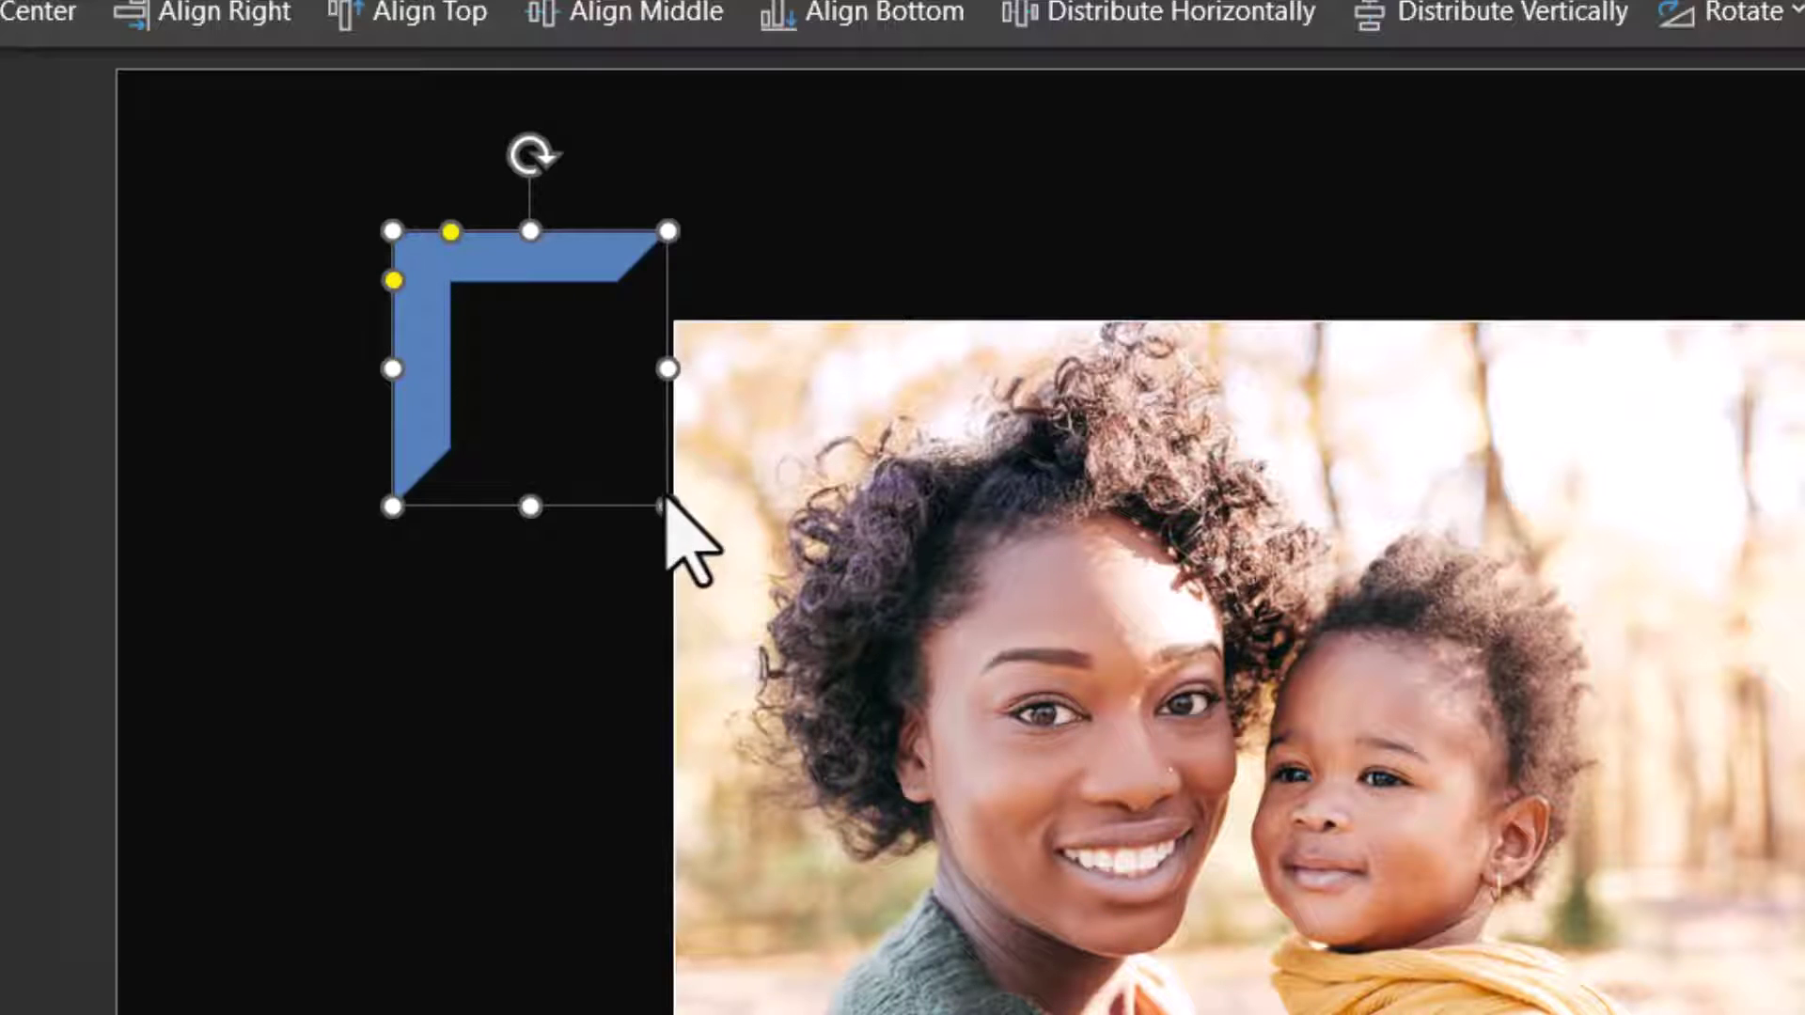
left_click_drag(664, 504, 588, 411)
left_click_drag(504, 269, 725, 291)
left_click_drag(624, 324, 623, 320)
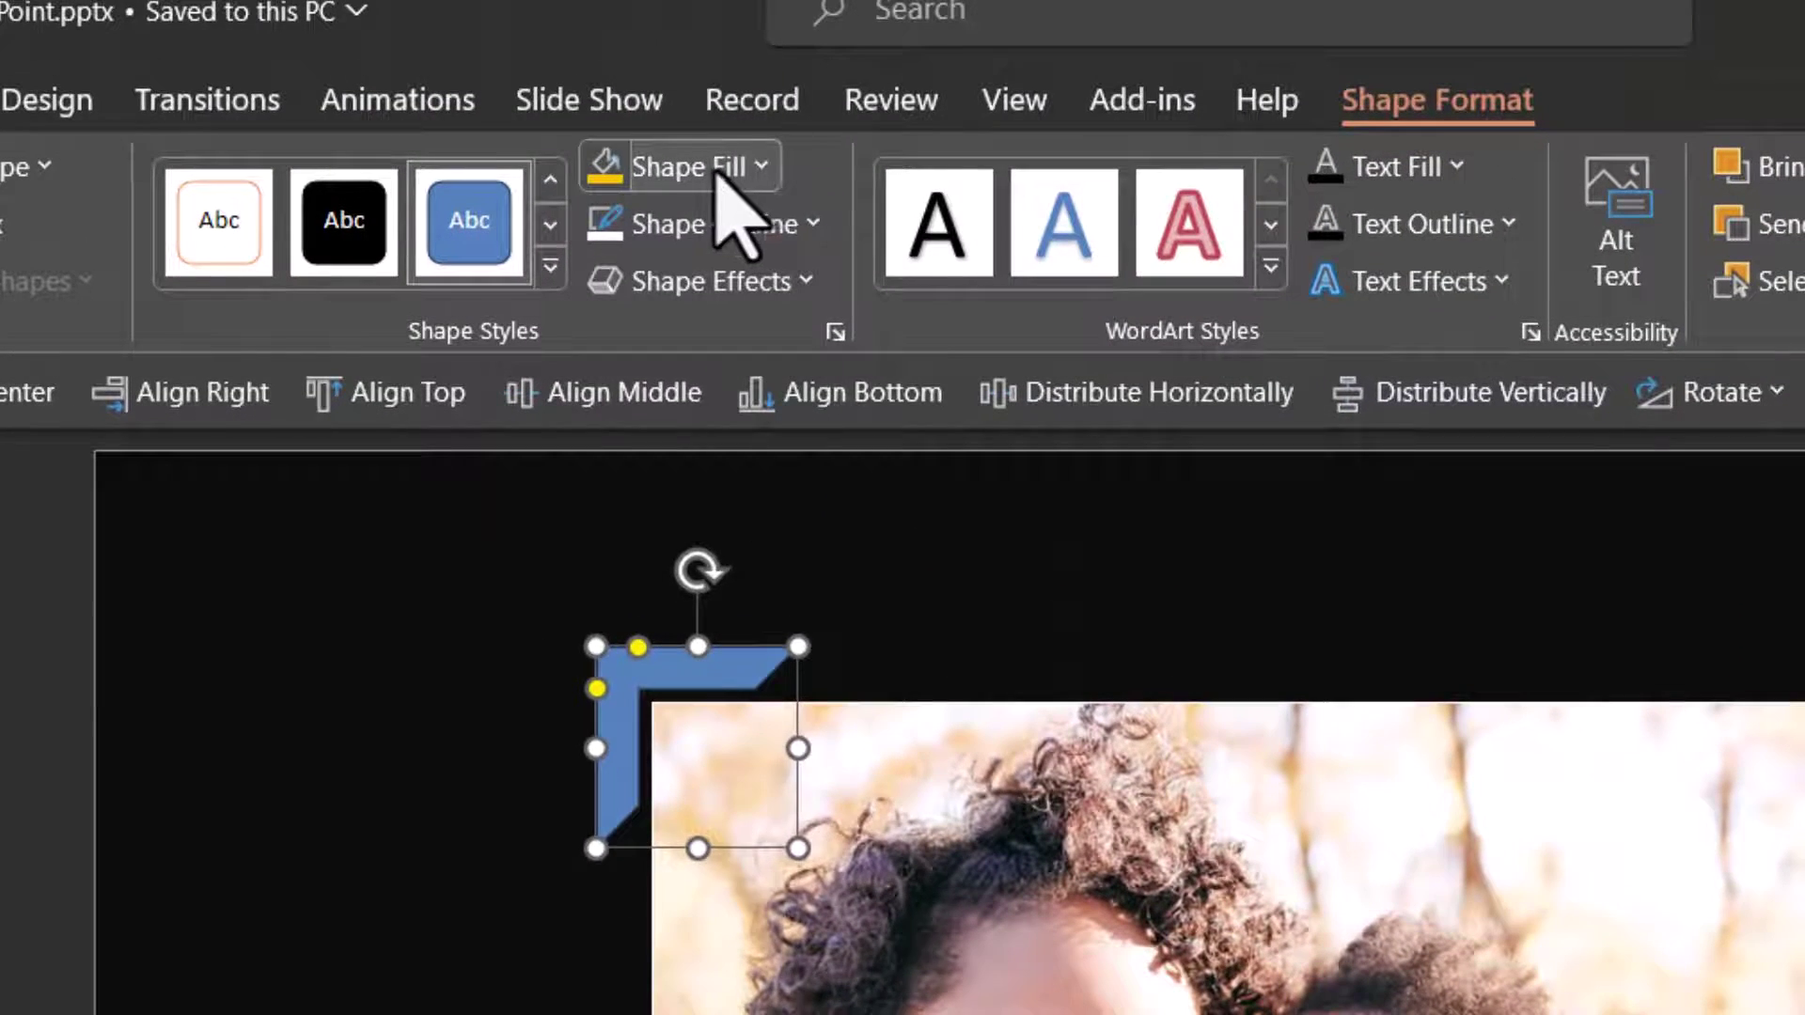
Fill the half frame with orange-gold and apply a beveled 3-D preset effect
left_click(691, 167)
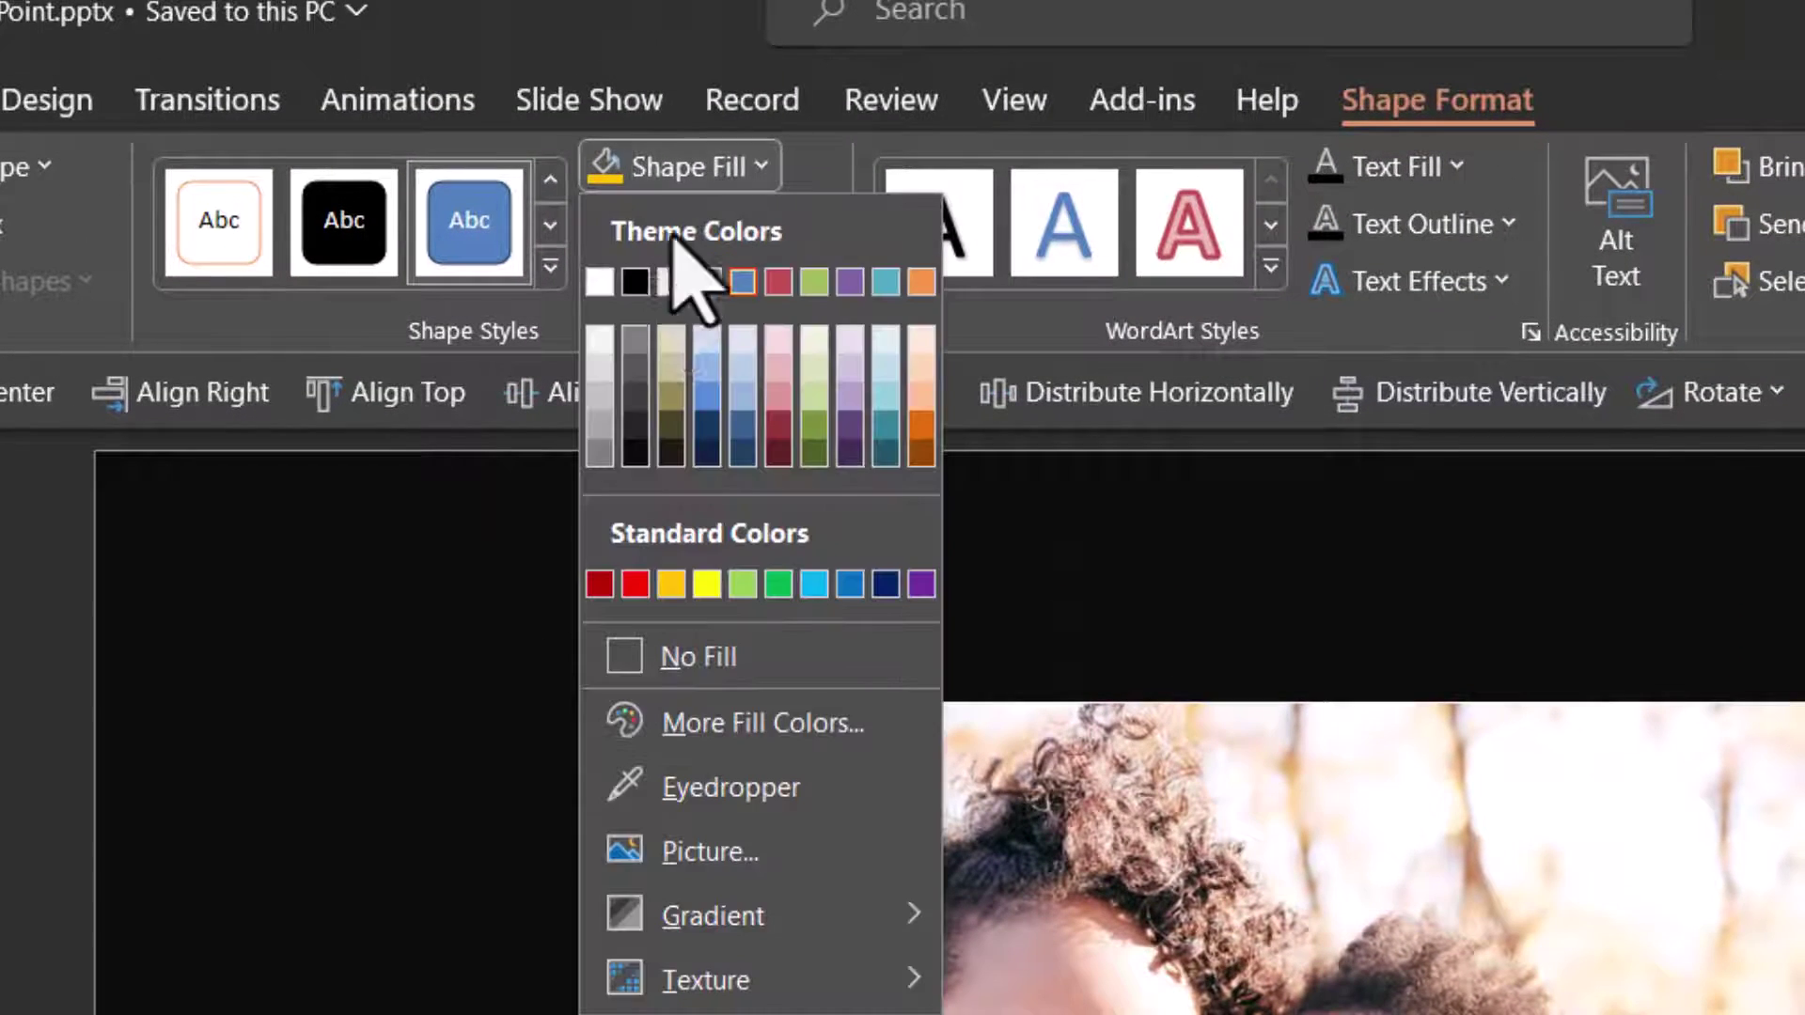
left_click(671, 584)
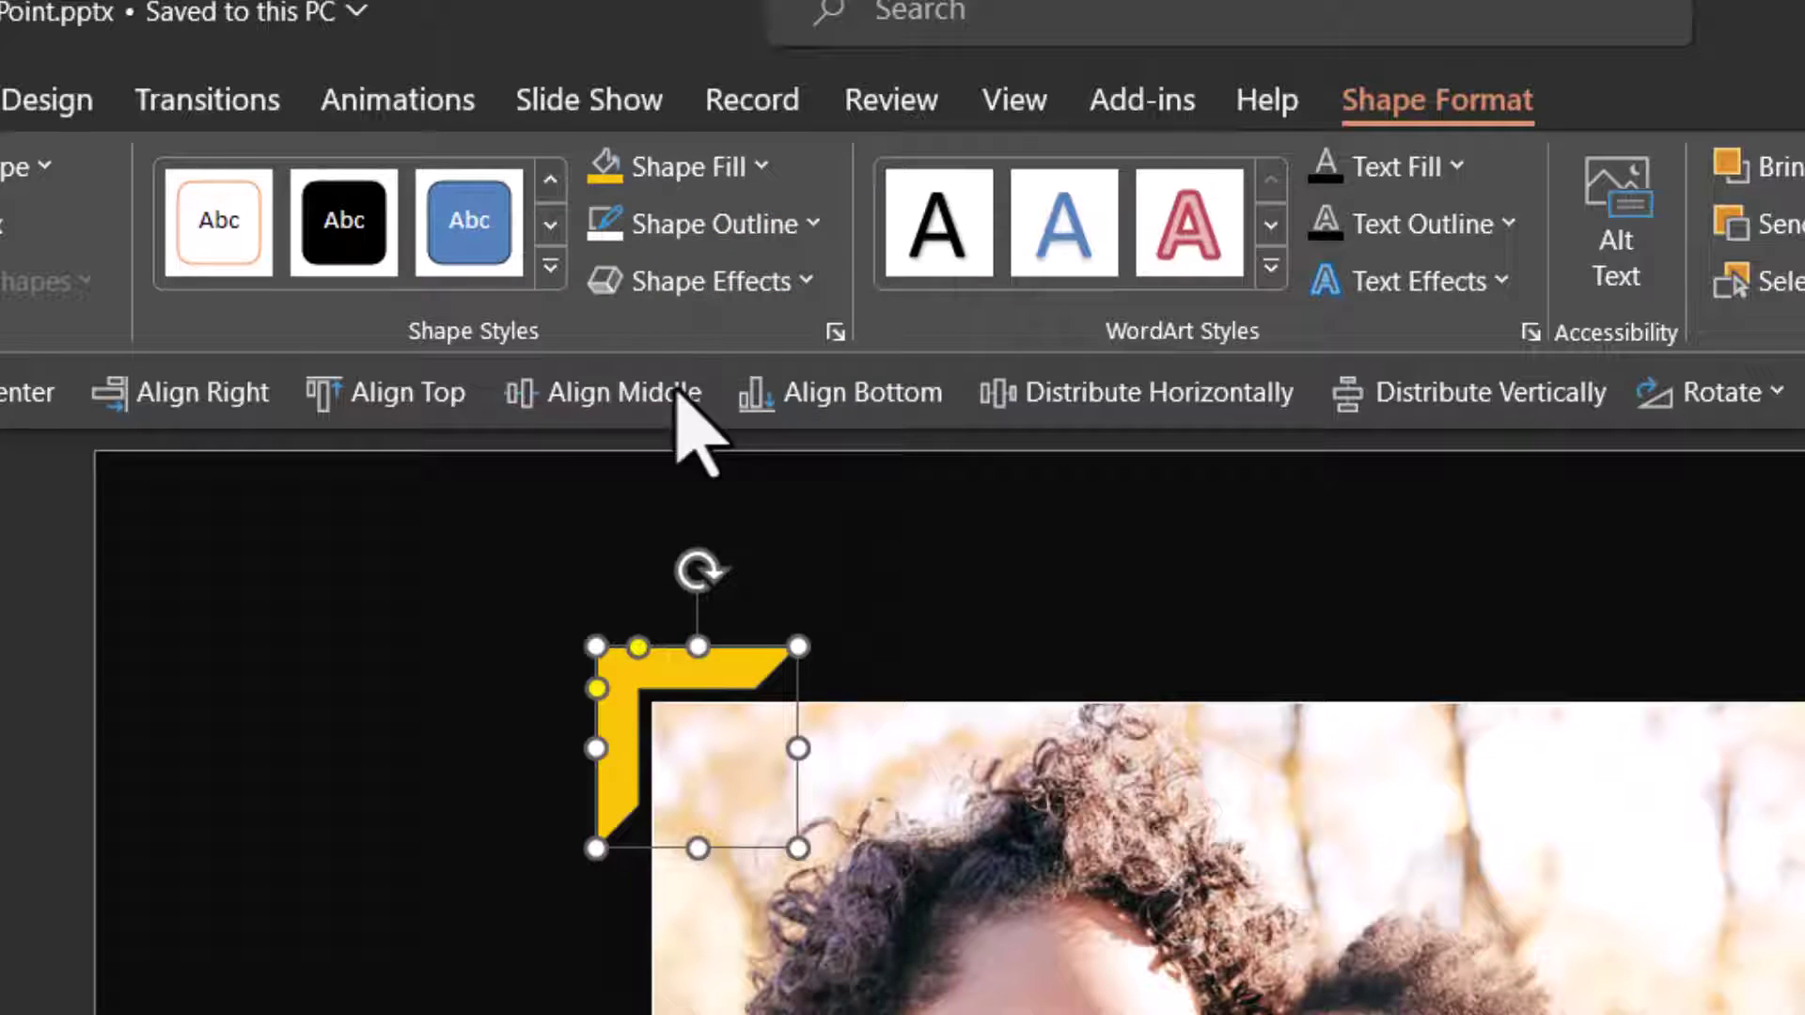
left_click(711, 282)
mouse_move(731, 374)
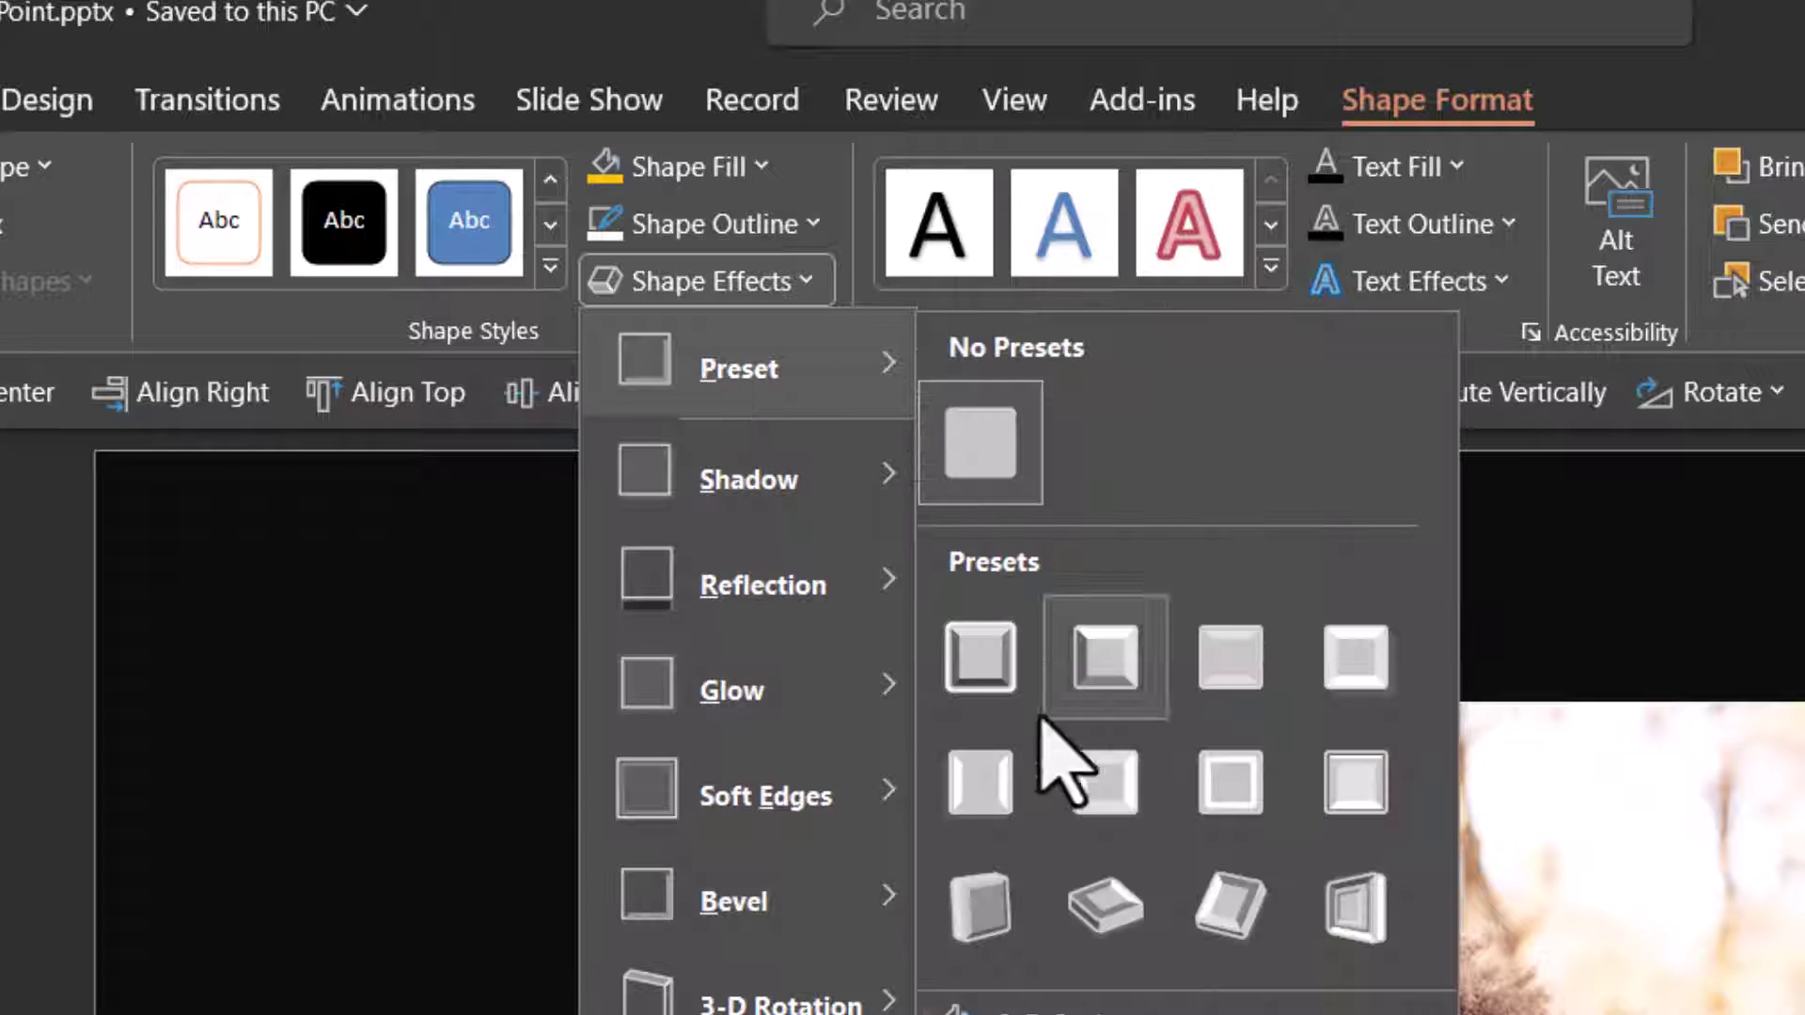
left_click(999, 800)
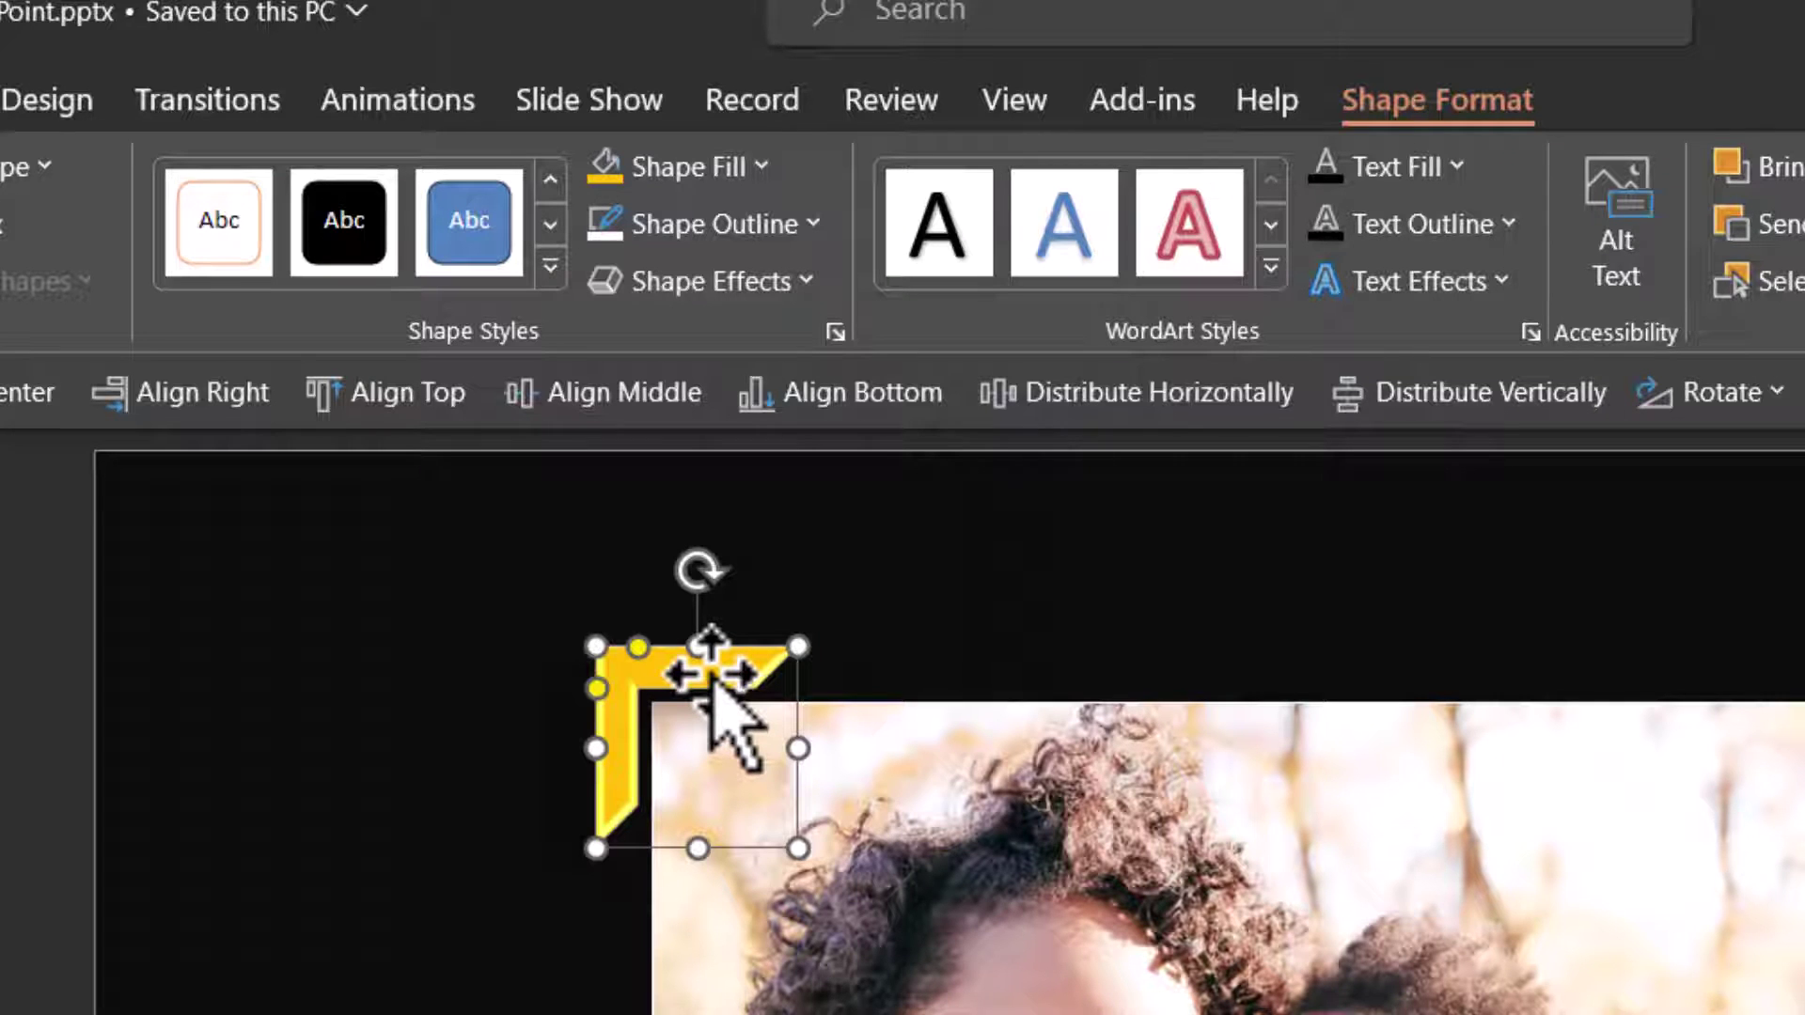
Duplicate the gold corner with Ctrl+D and flip the copy vertically and horizontally
key("ctrl+d")
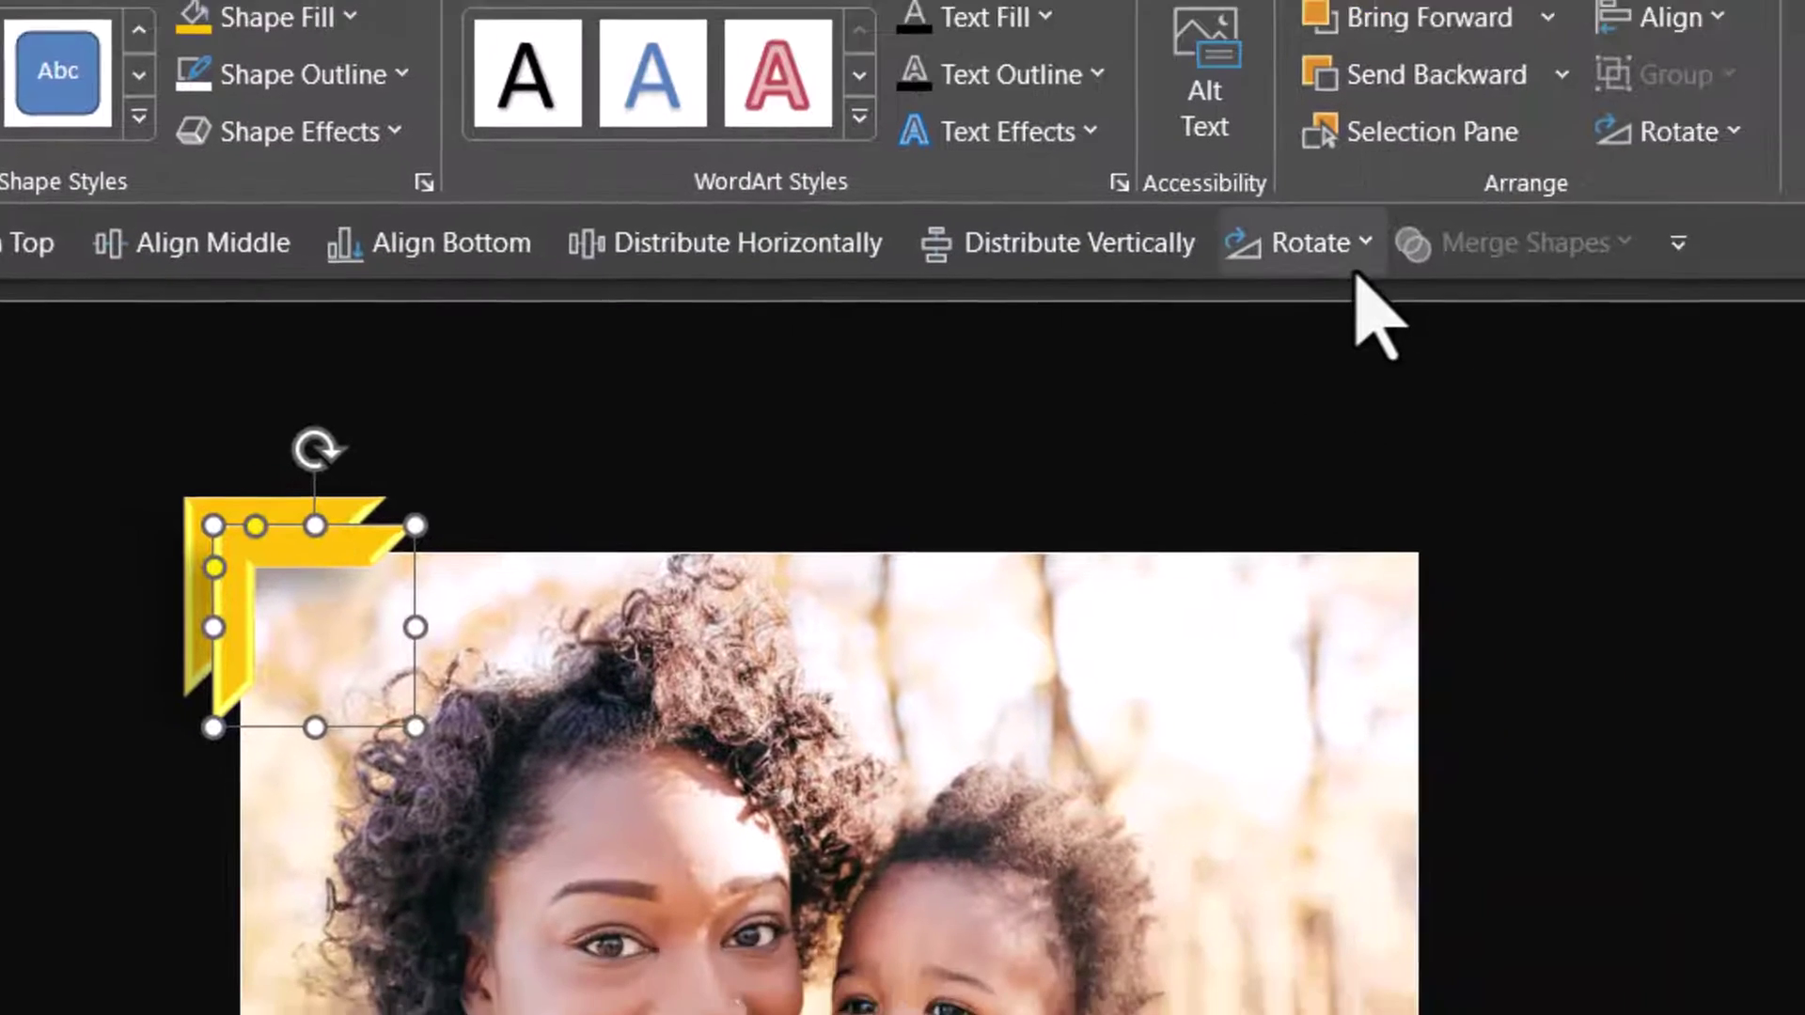
left_click(1720, 392)
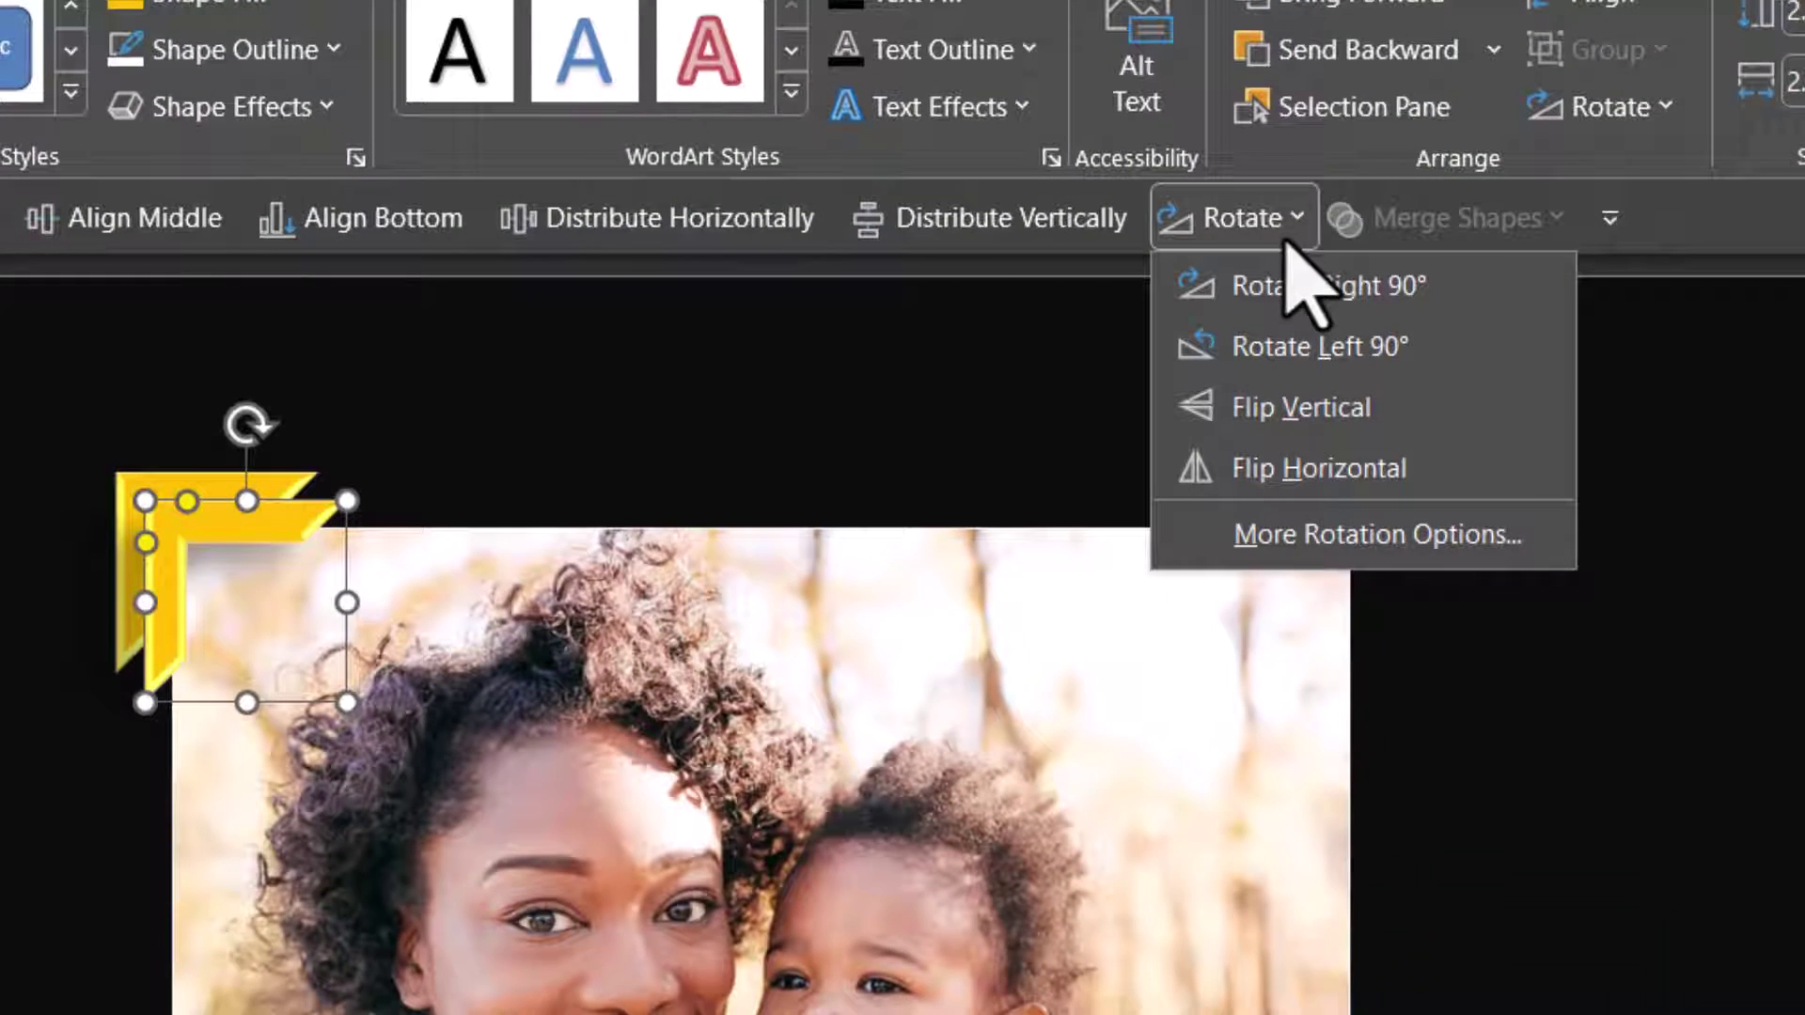
left_click(1289, 415)
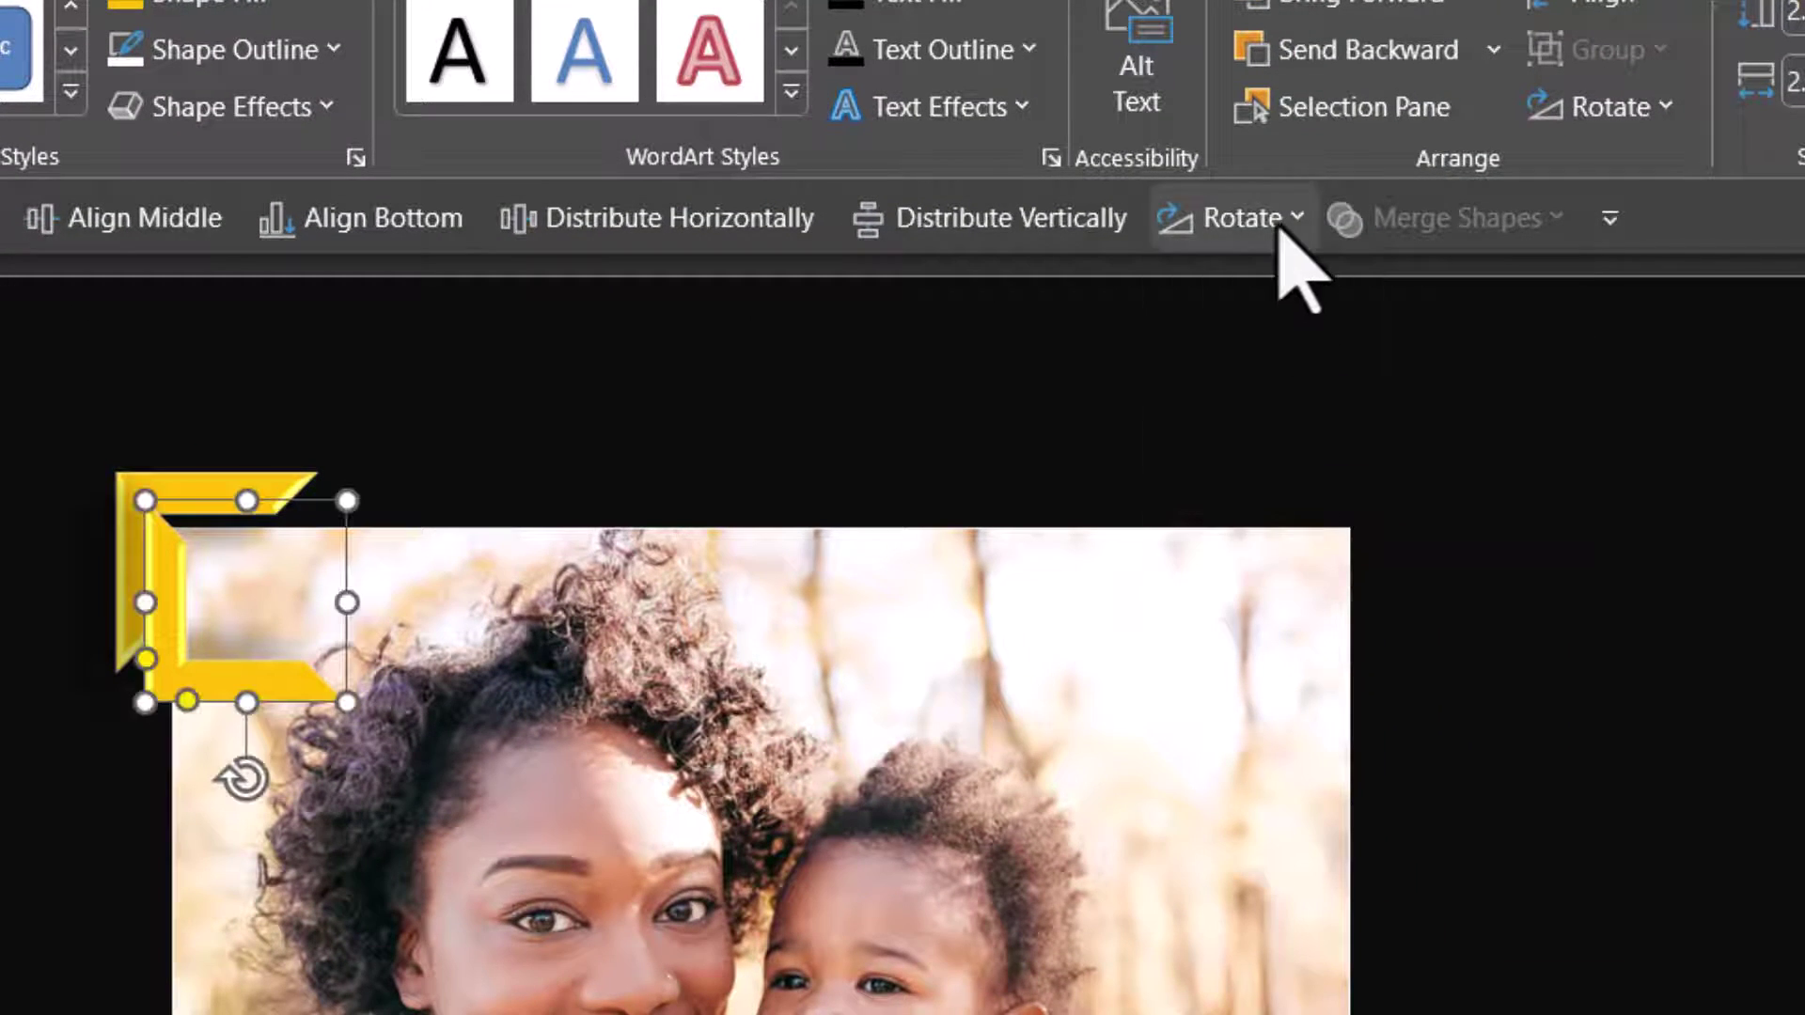
left_click(1278, 225)
left_click(1307, 468)
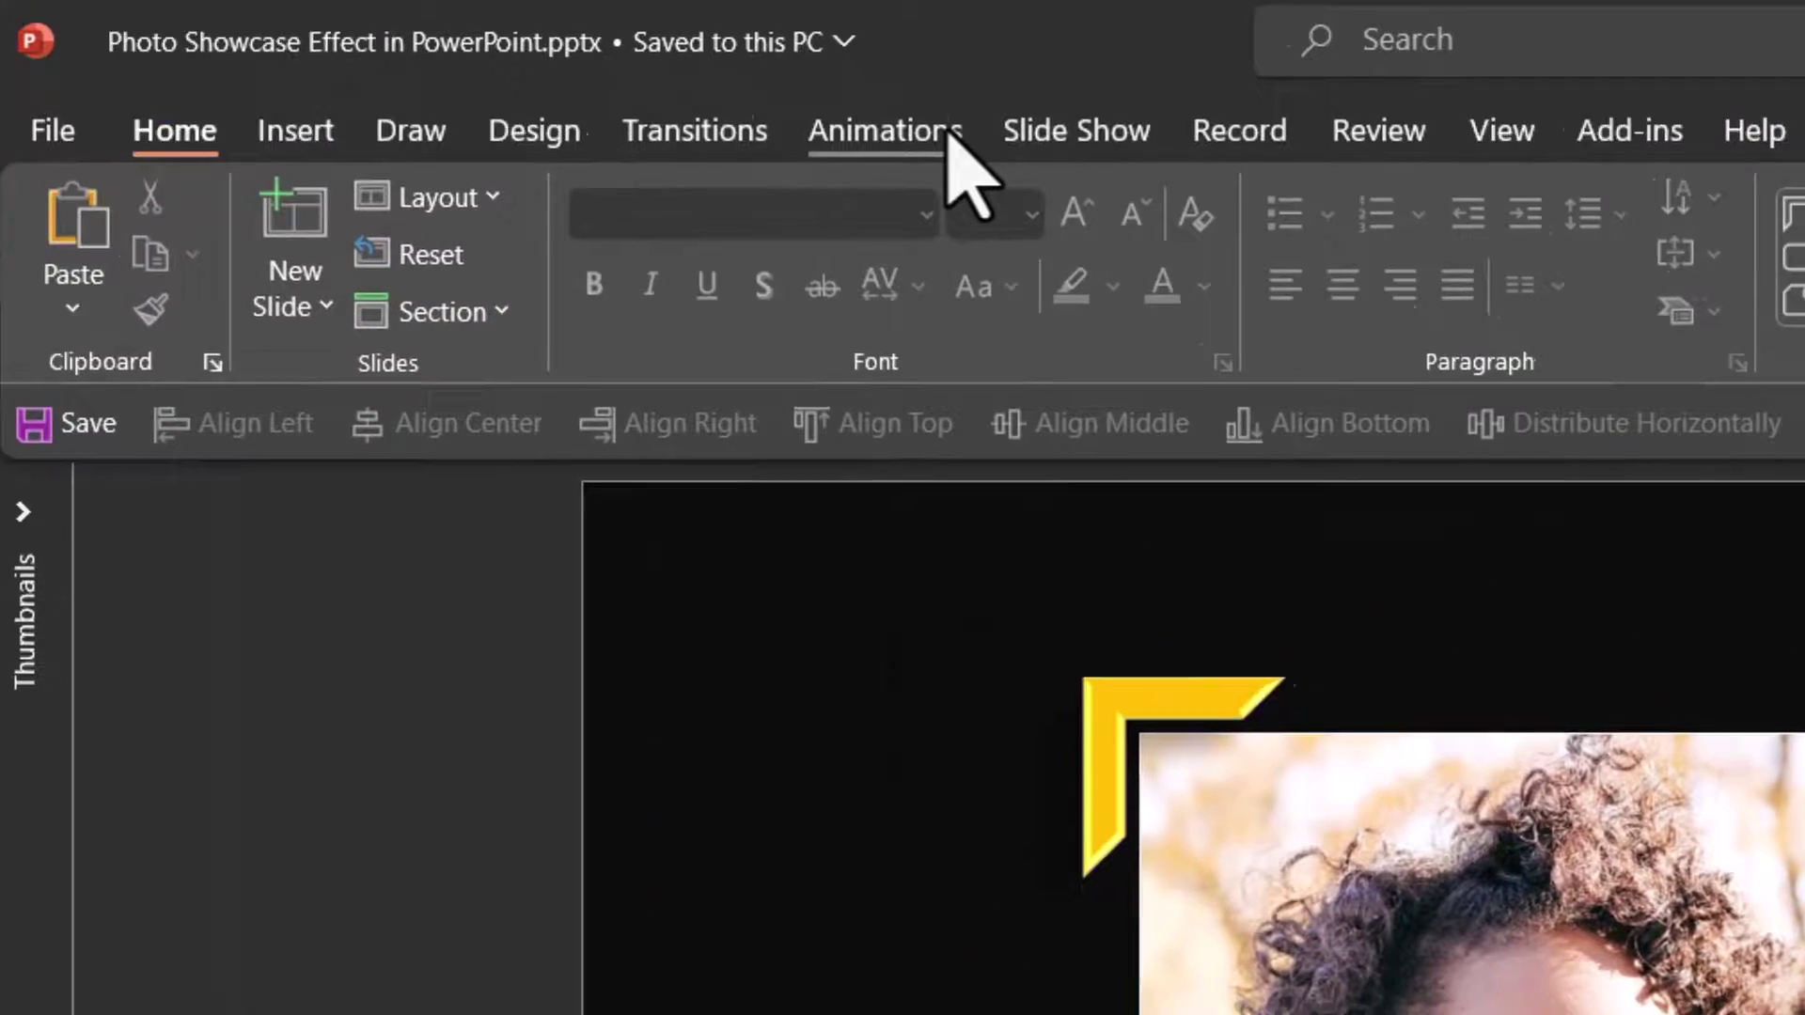
Give the top-left gold corner a Fly In entrance from the bottom-right
left_click(950, 141)
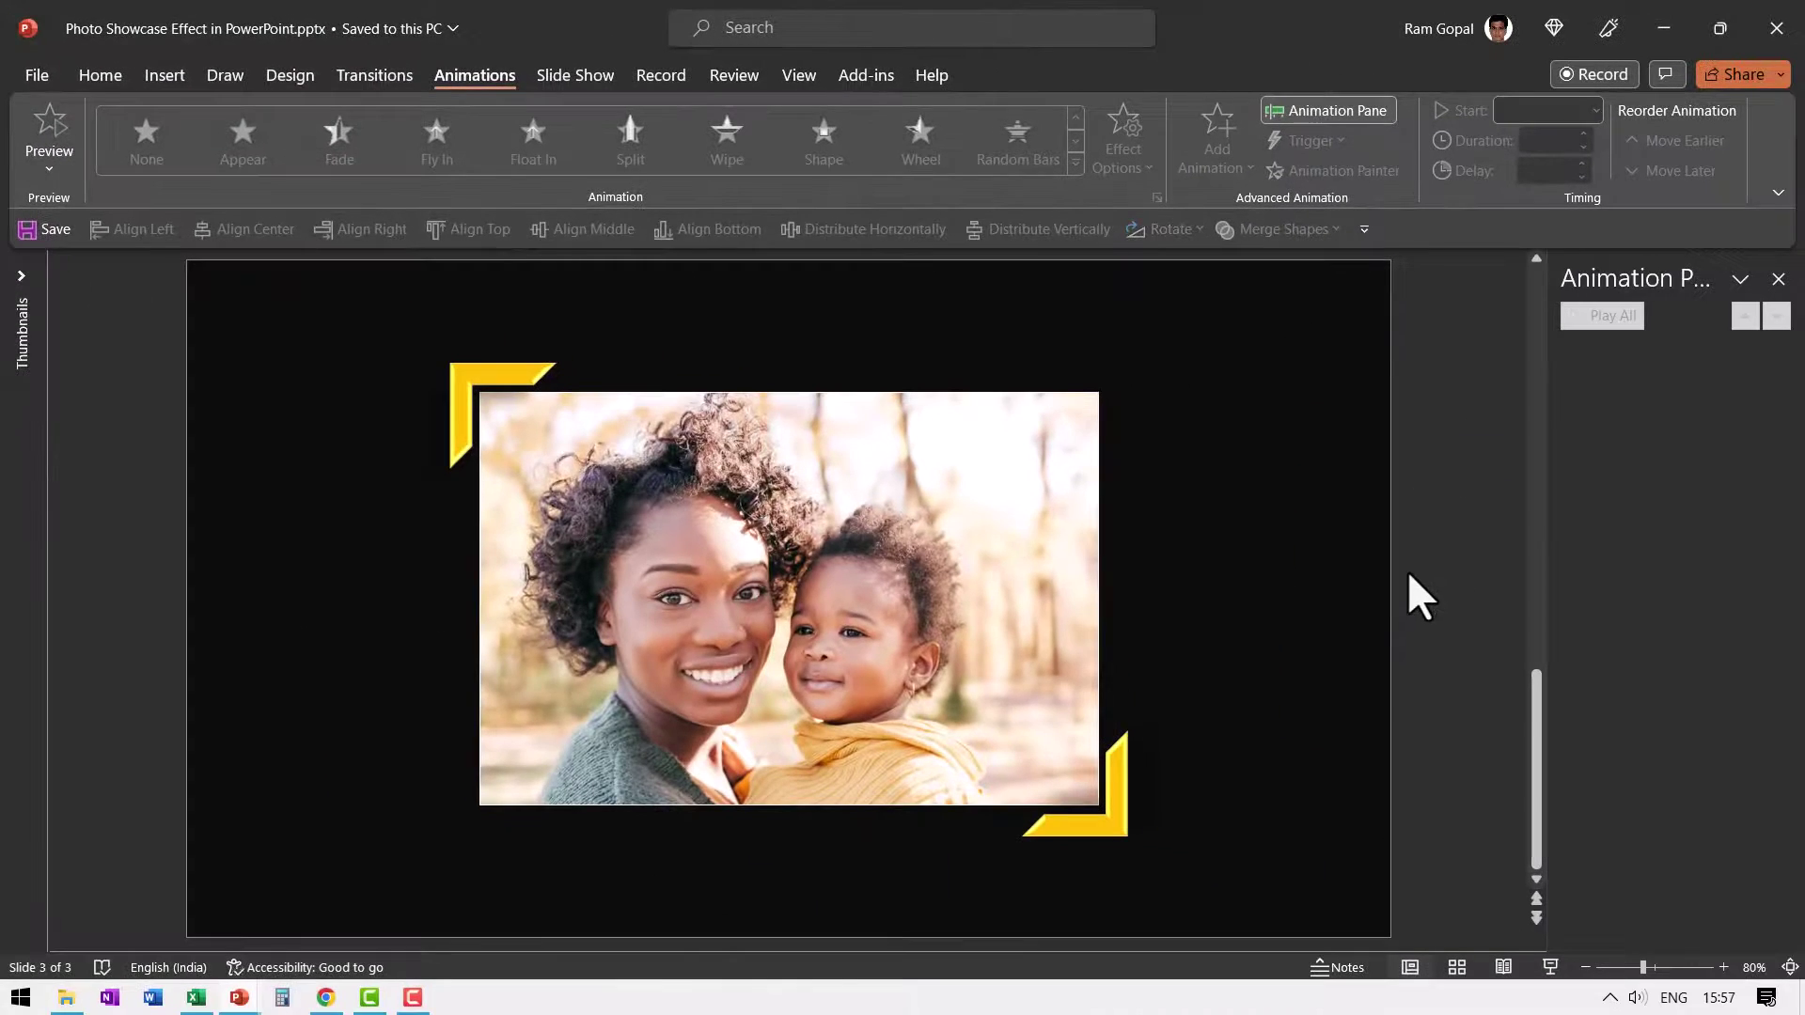
left_click(524, 380)
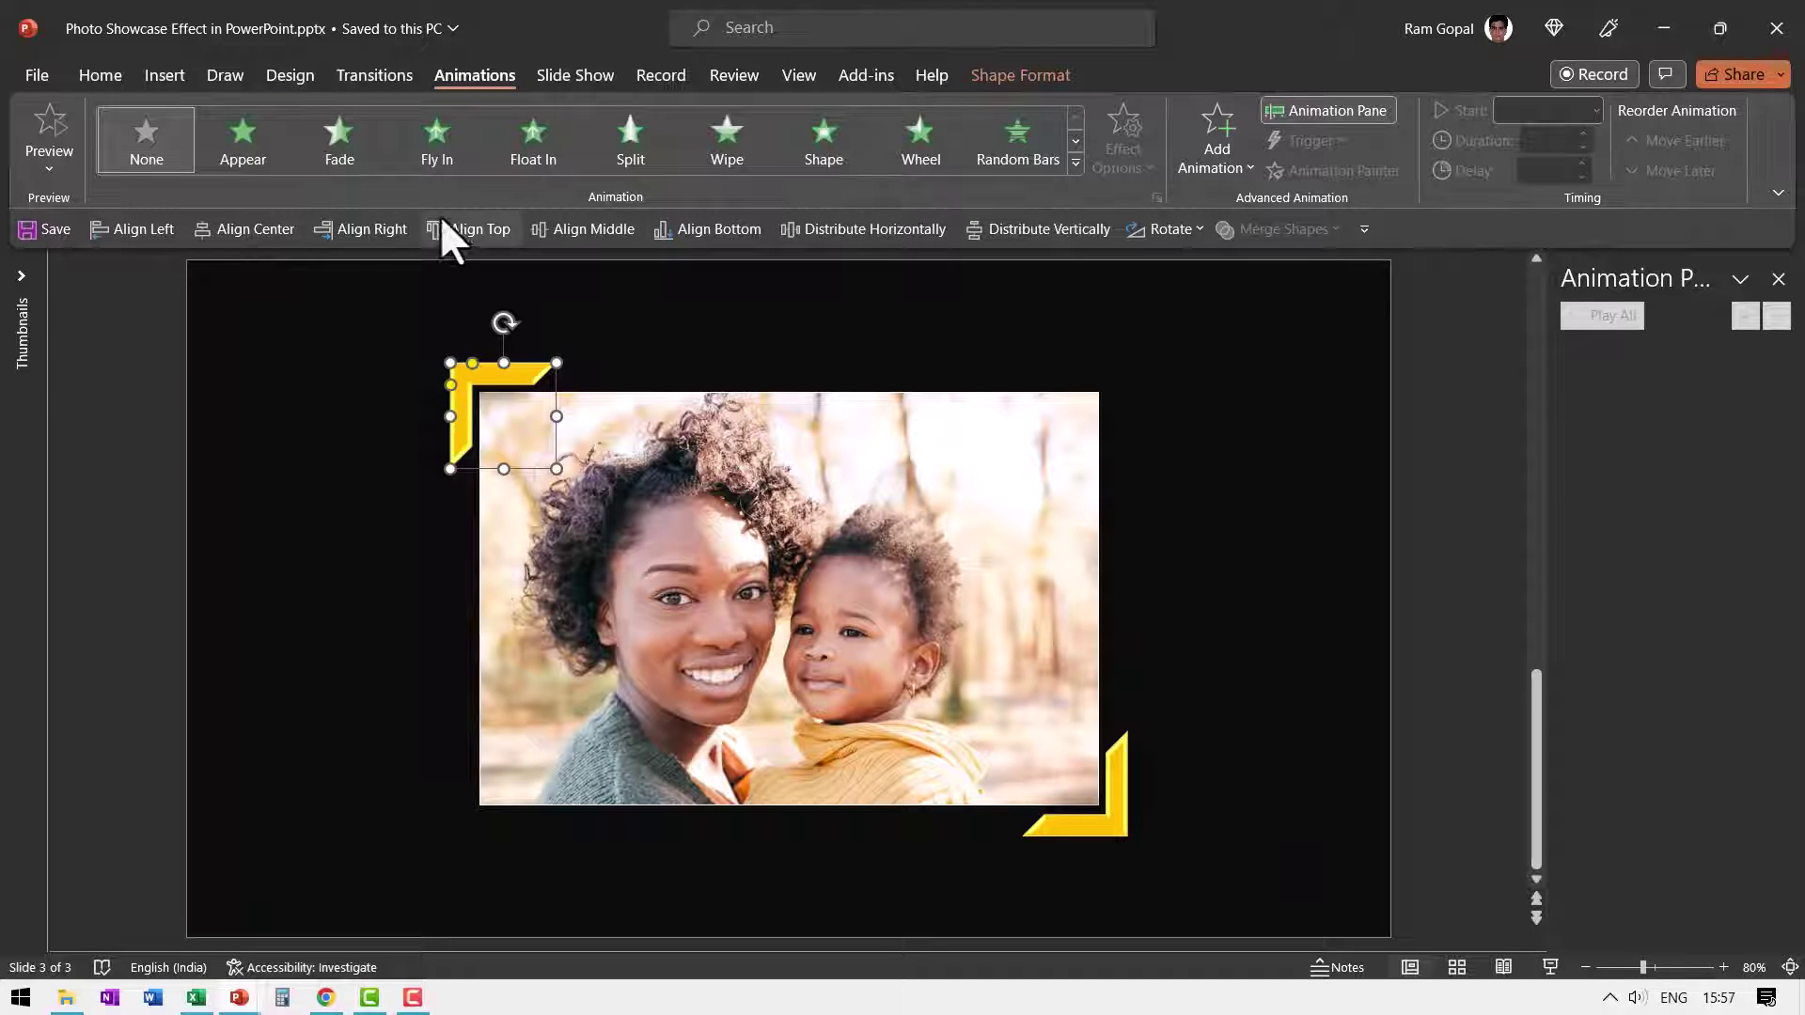
left_click(435, 162)
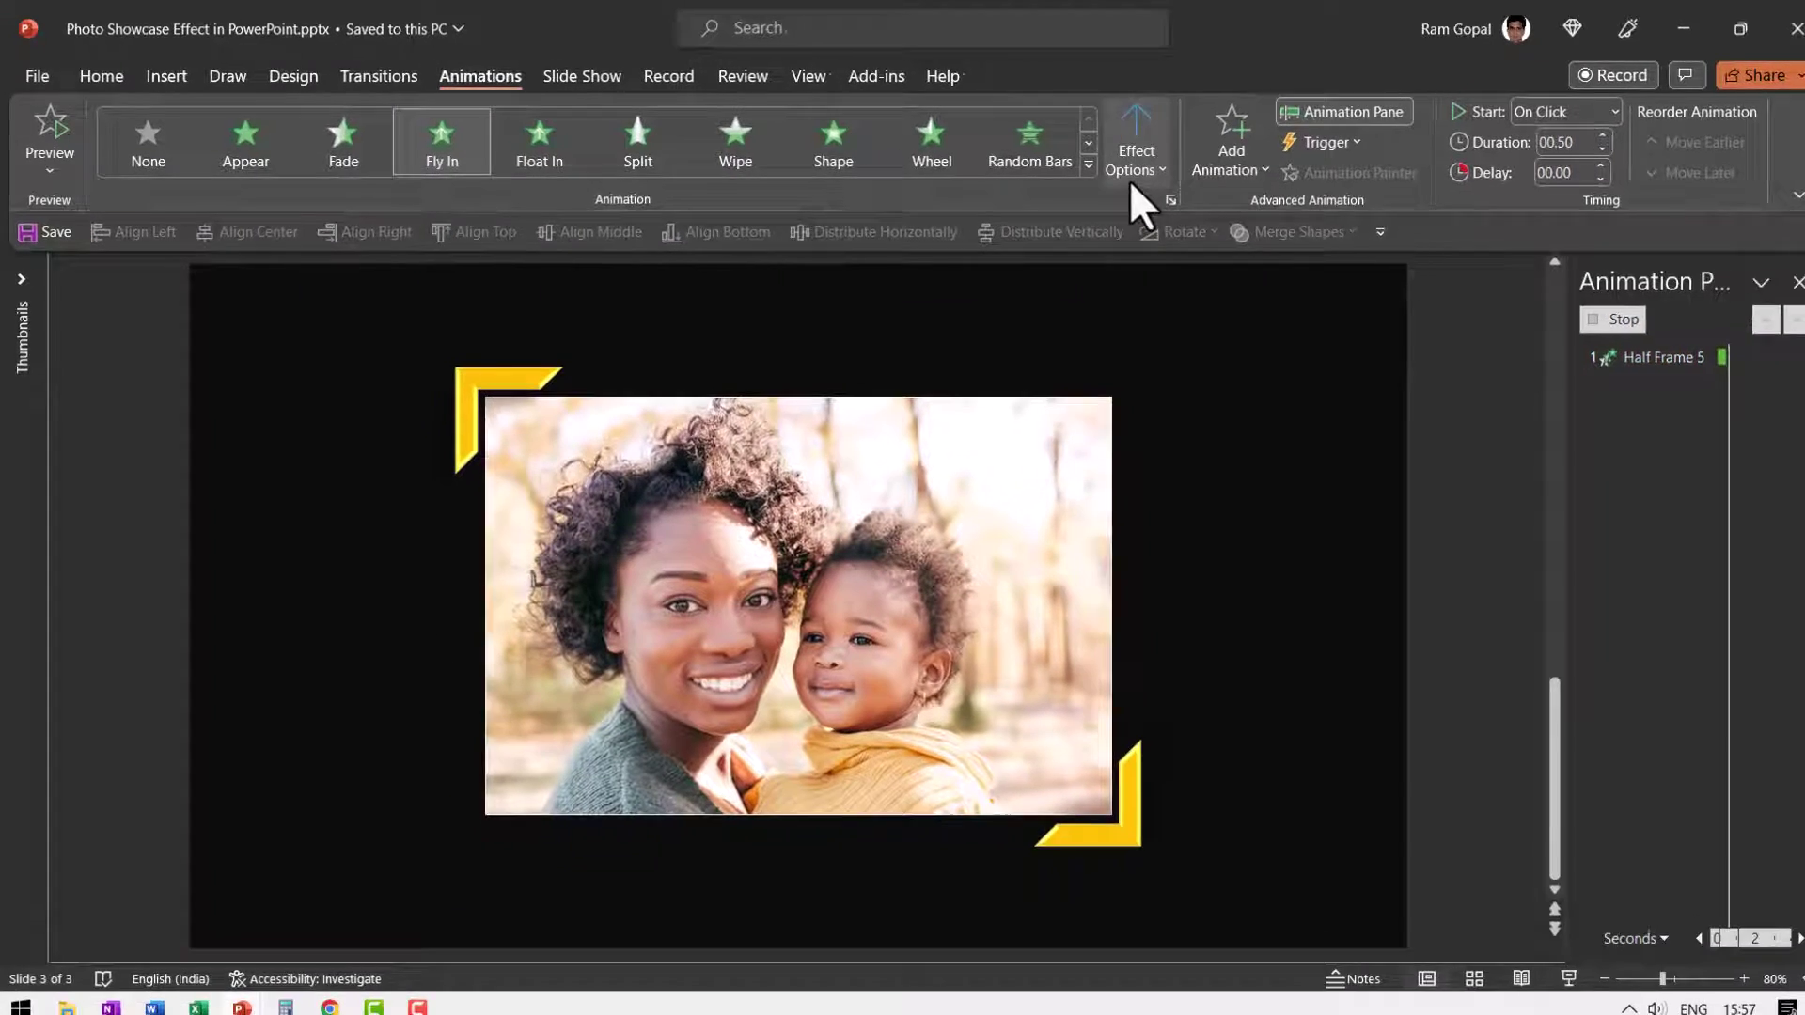
left_click(1124, 161)
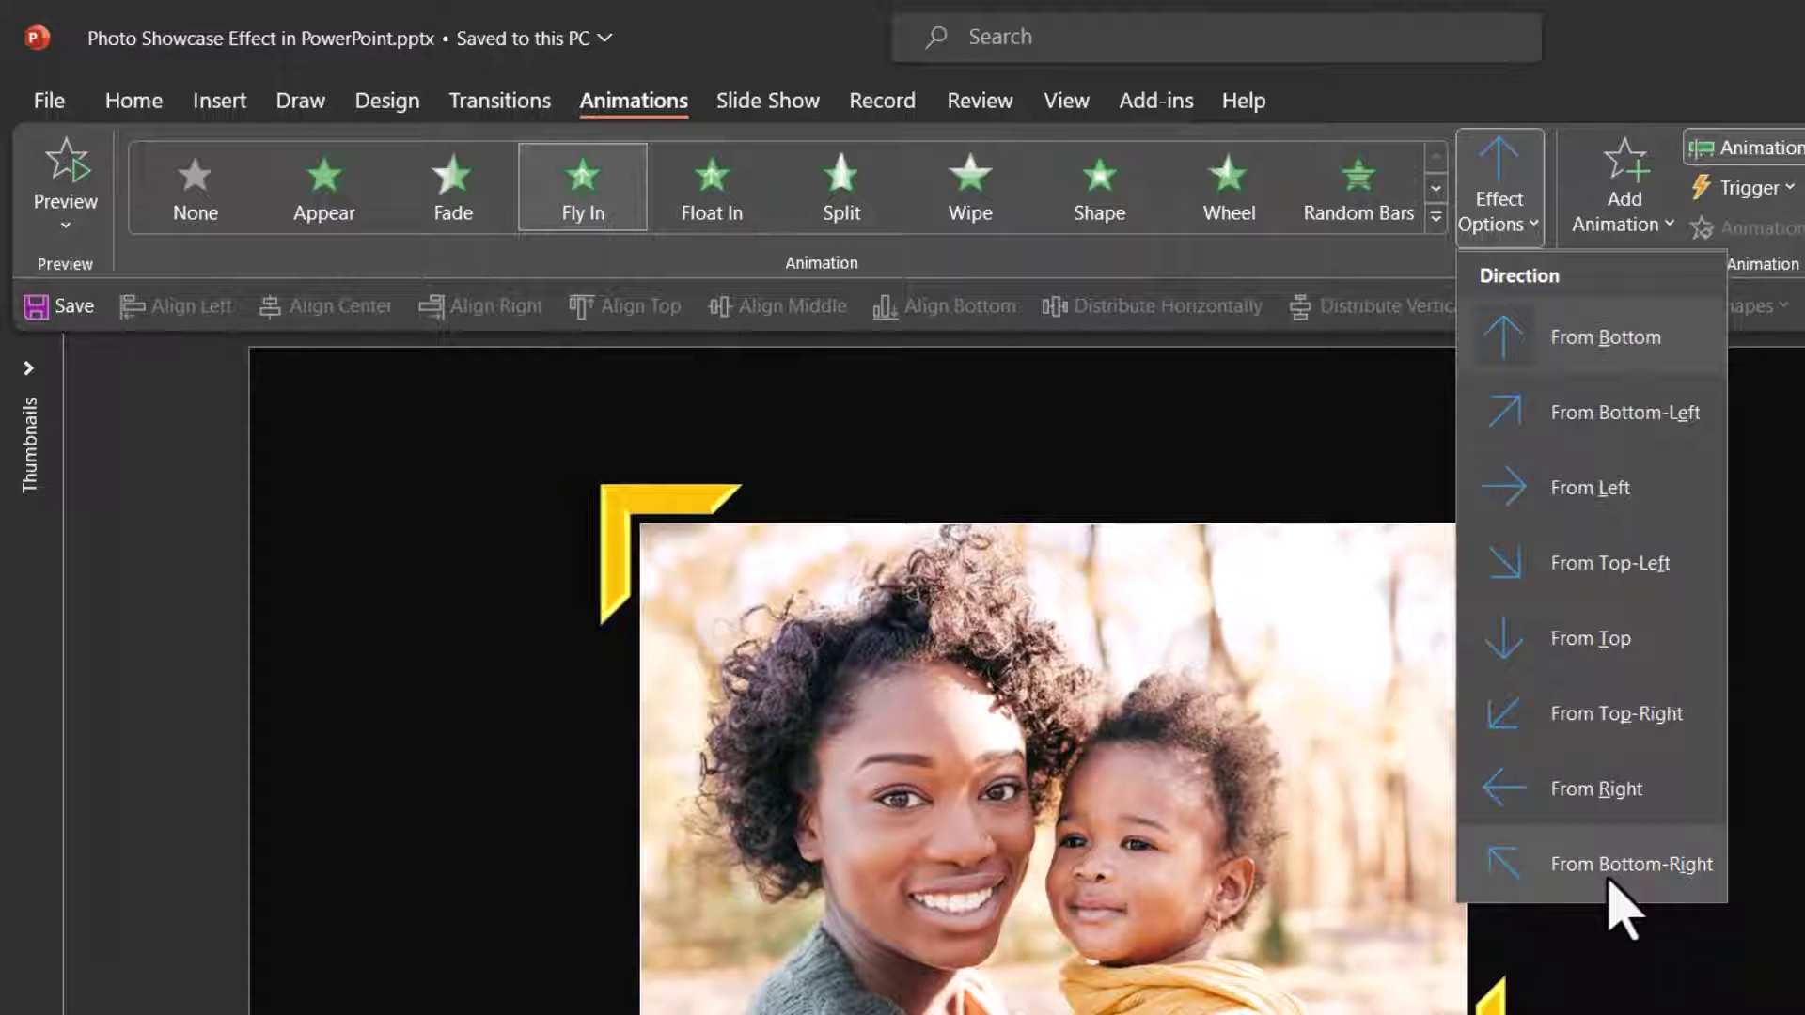
left_click(1610, 883)
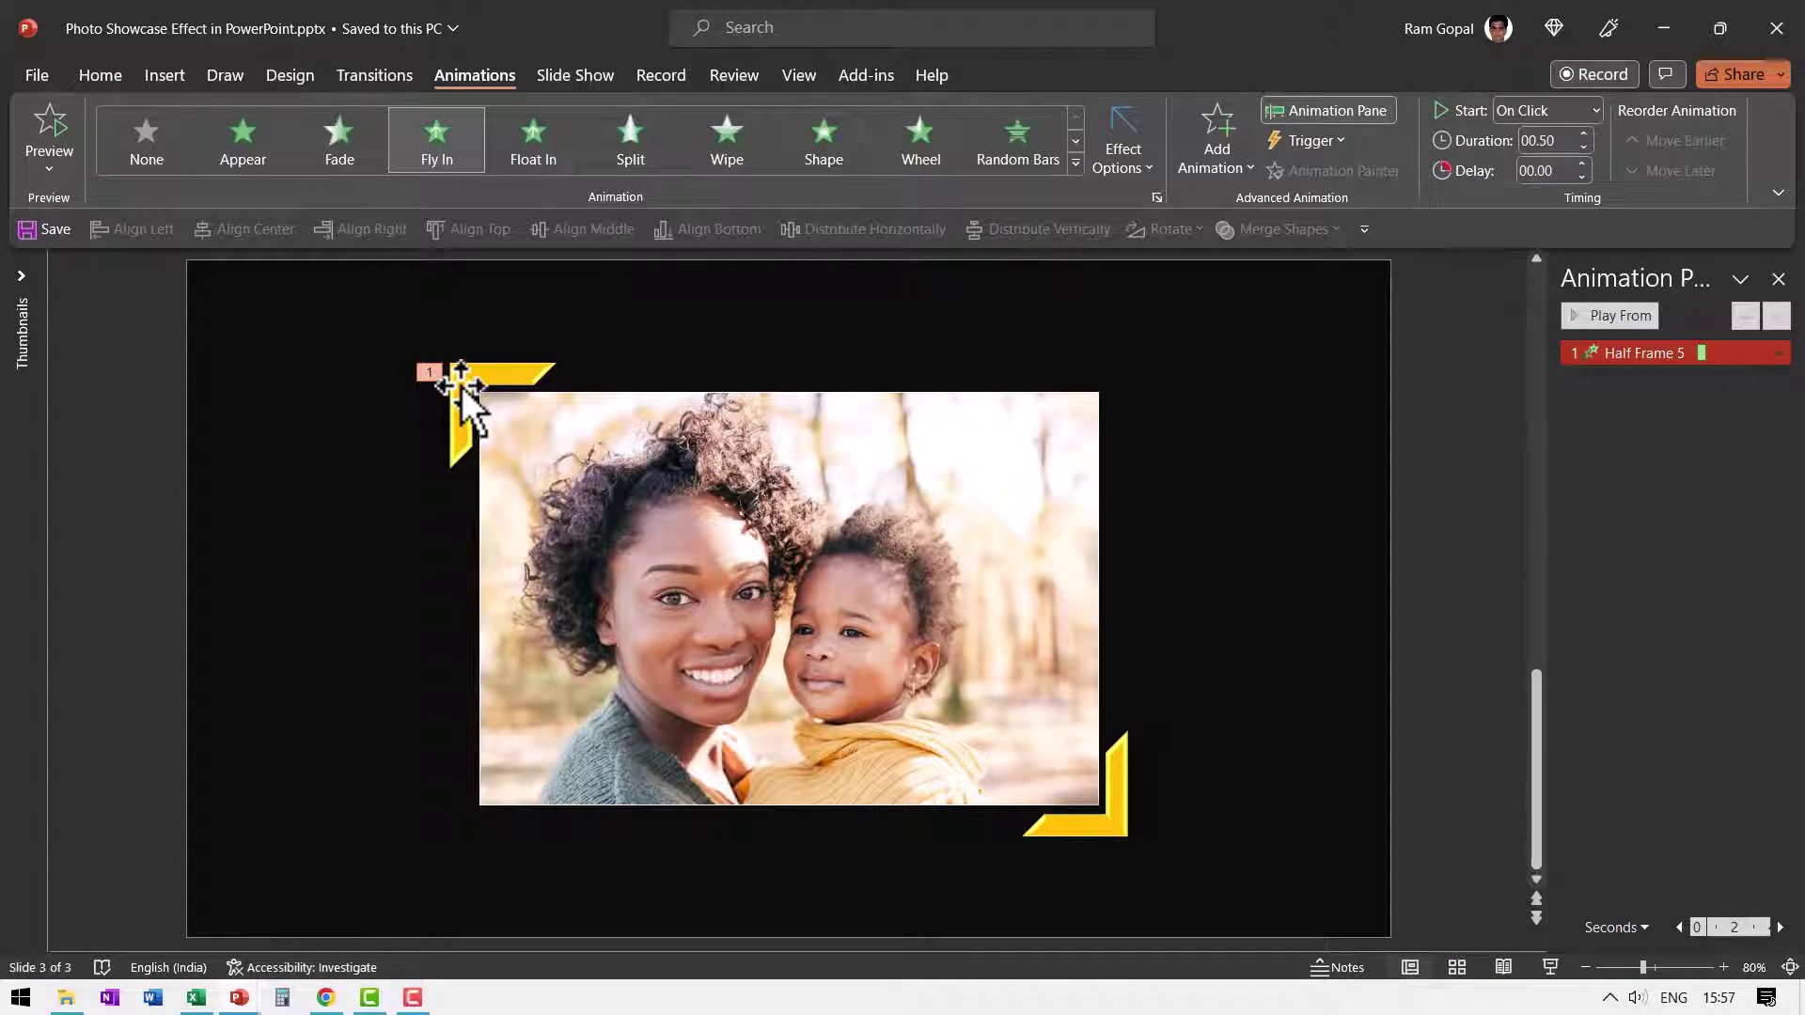
Give the bottom-right gold corner a Fly In entrance from the top-left
left_click(1119, 818)
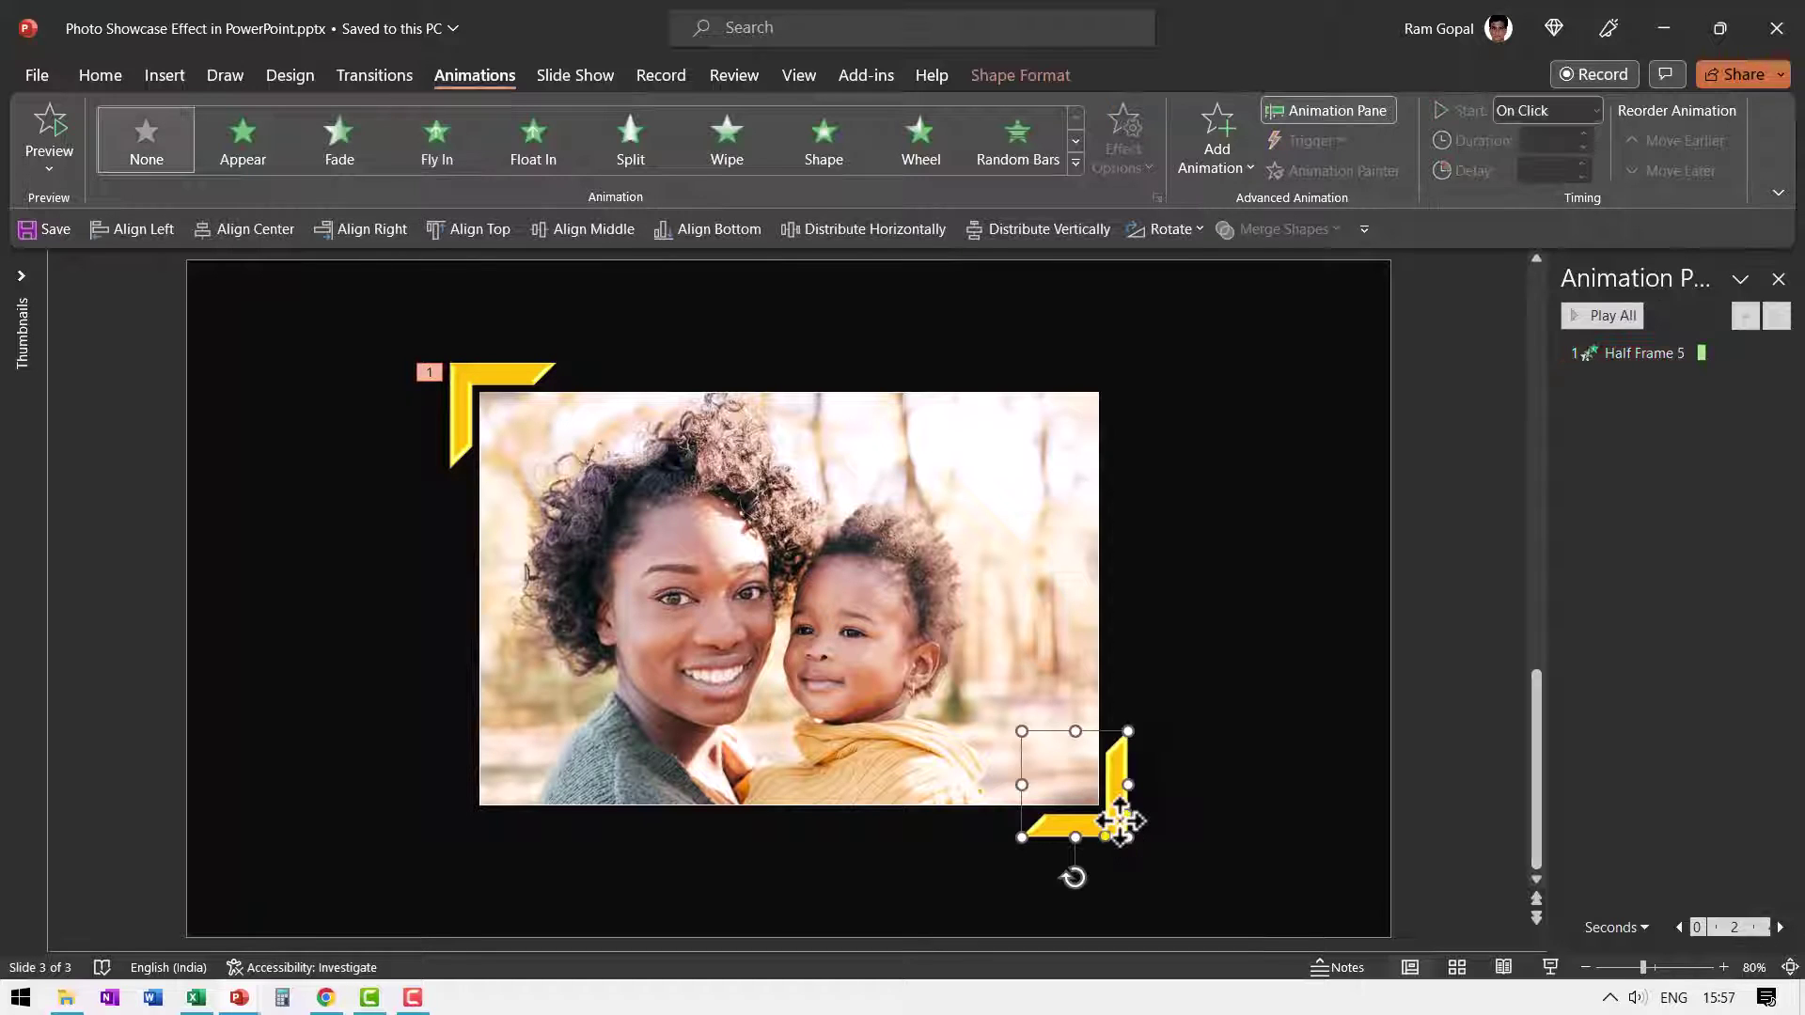
left_click(435, 150)
left_click(1132, 145)
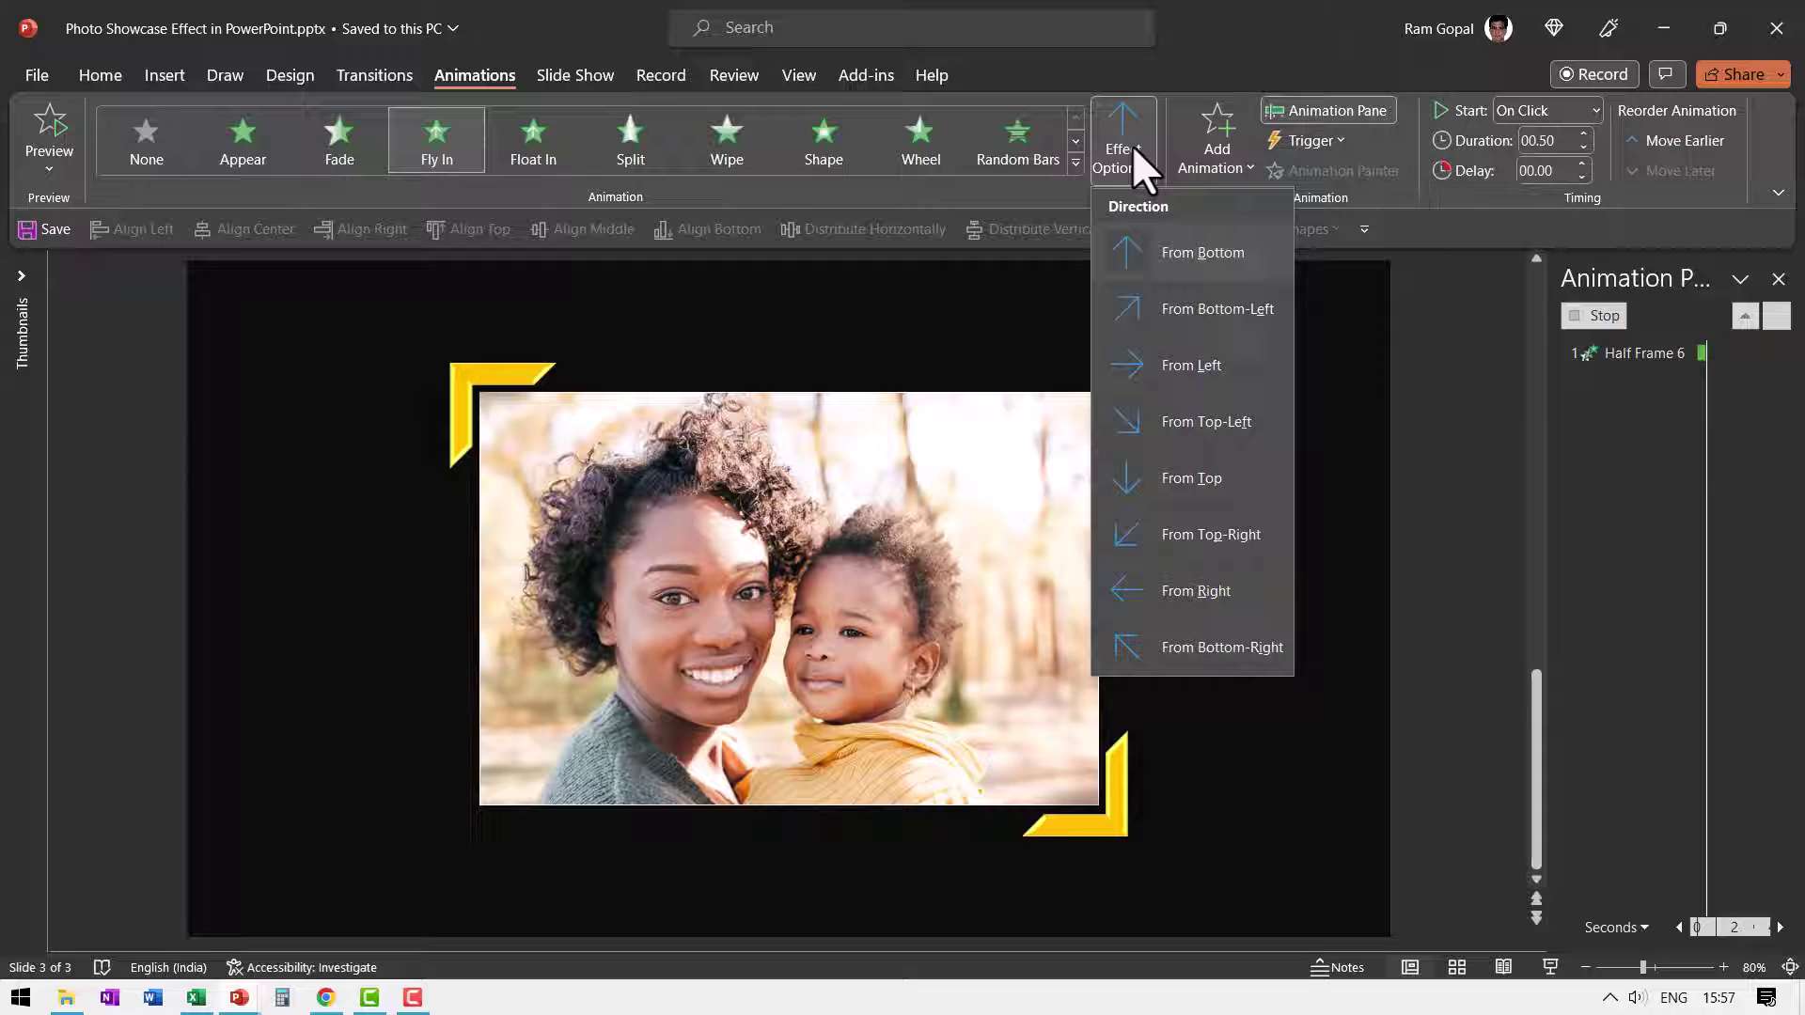
left_click(1167, 421)
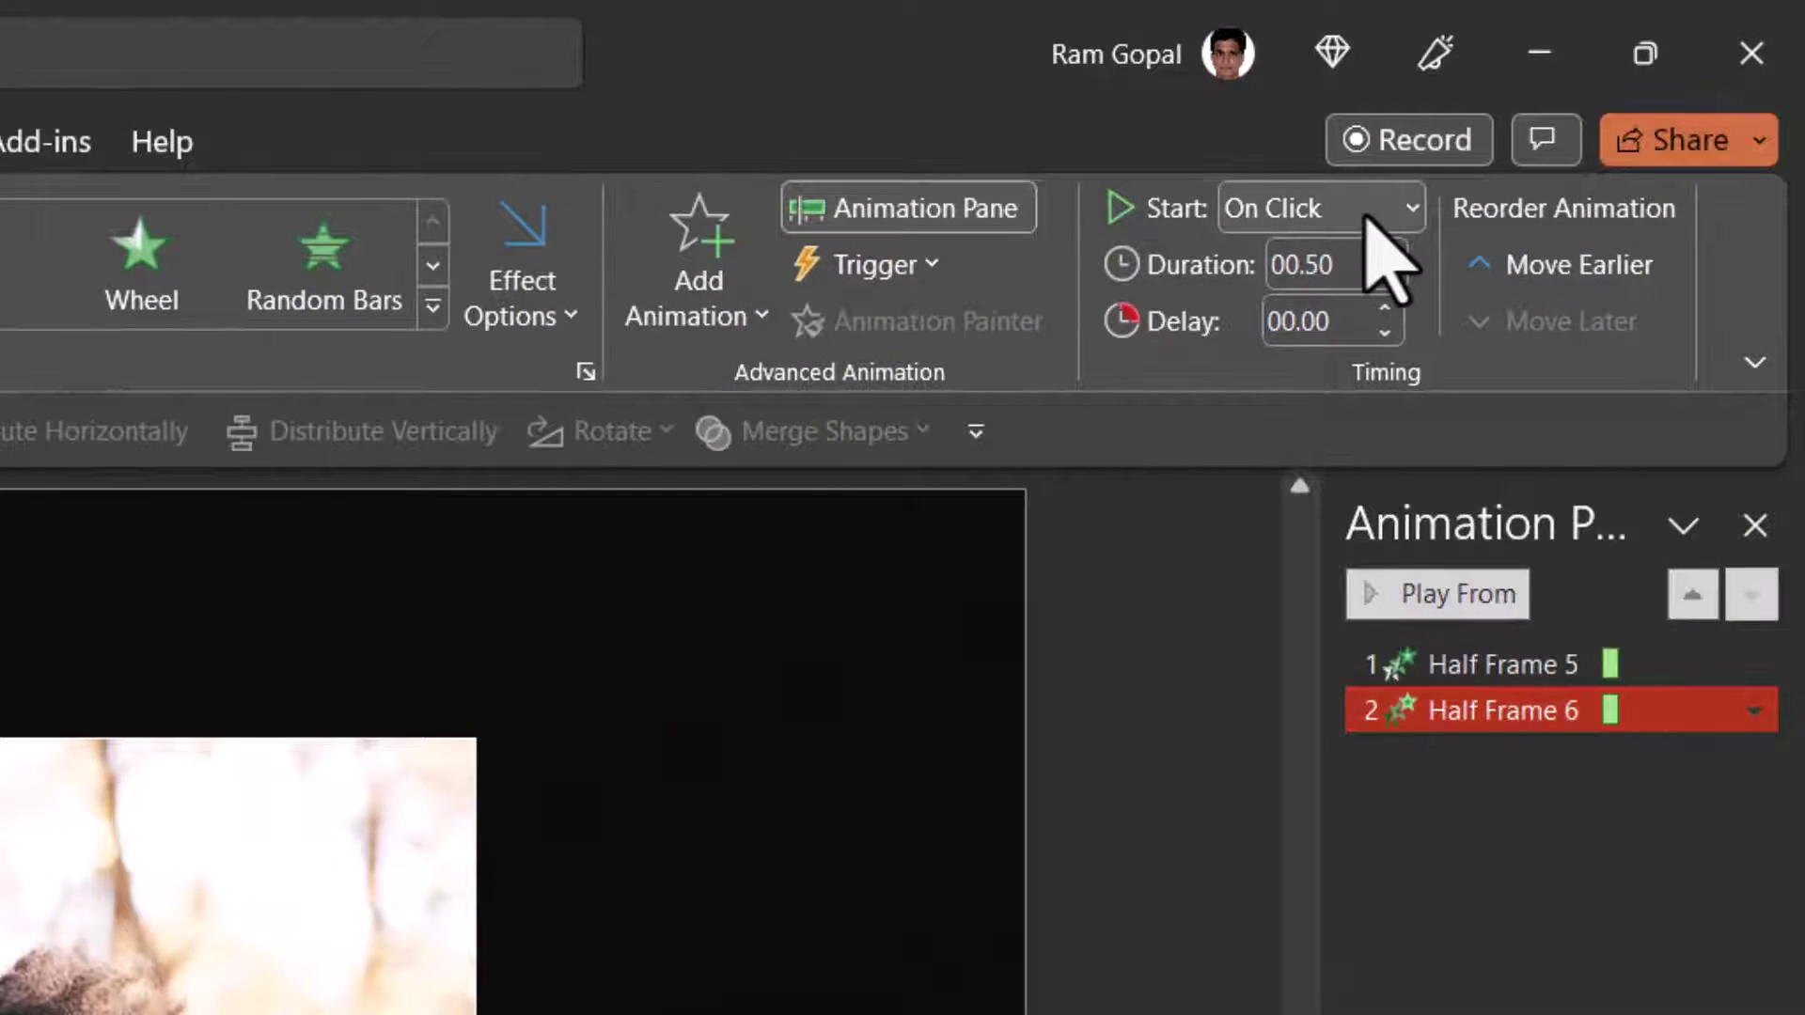
Start the second corner With Previous and set both corner animations to 1-second duration
left_click(1368, 211)
left_click(1318, 314)
left_click(1475, 670, "shift")
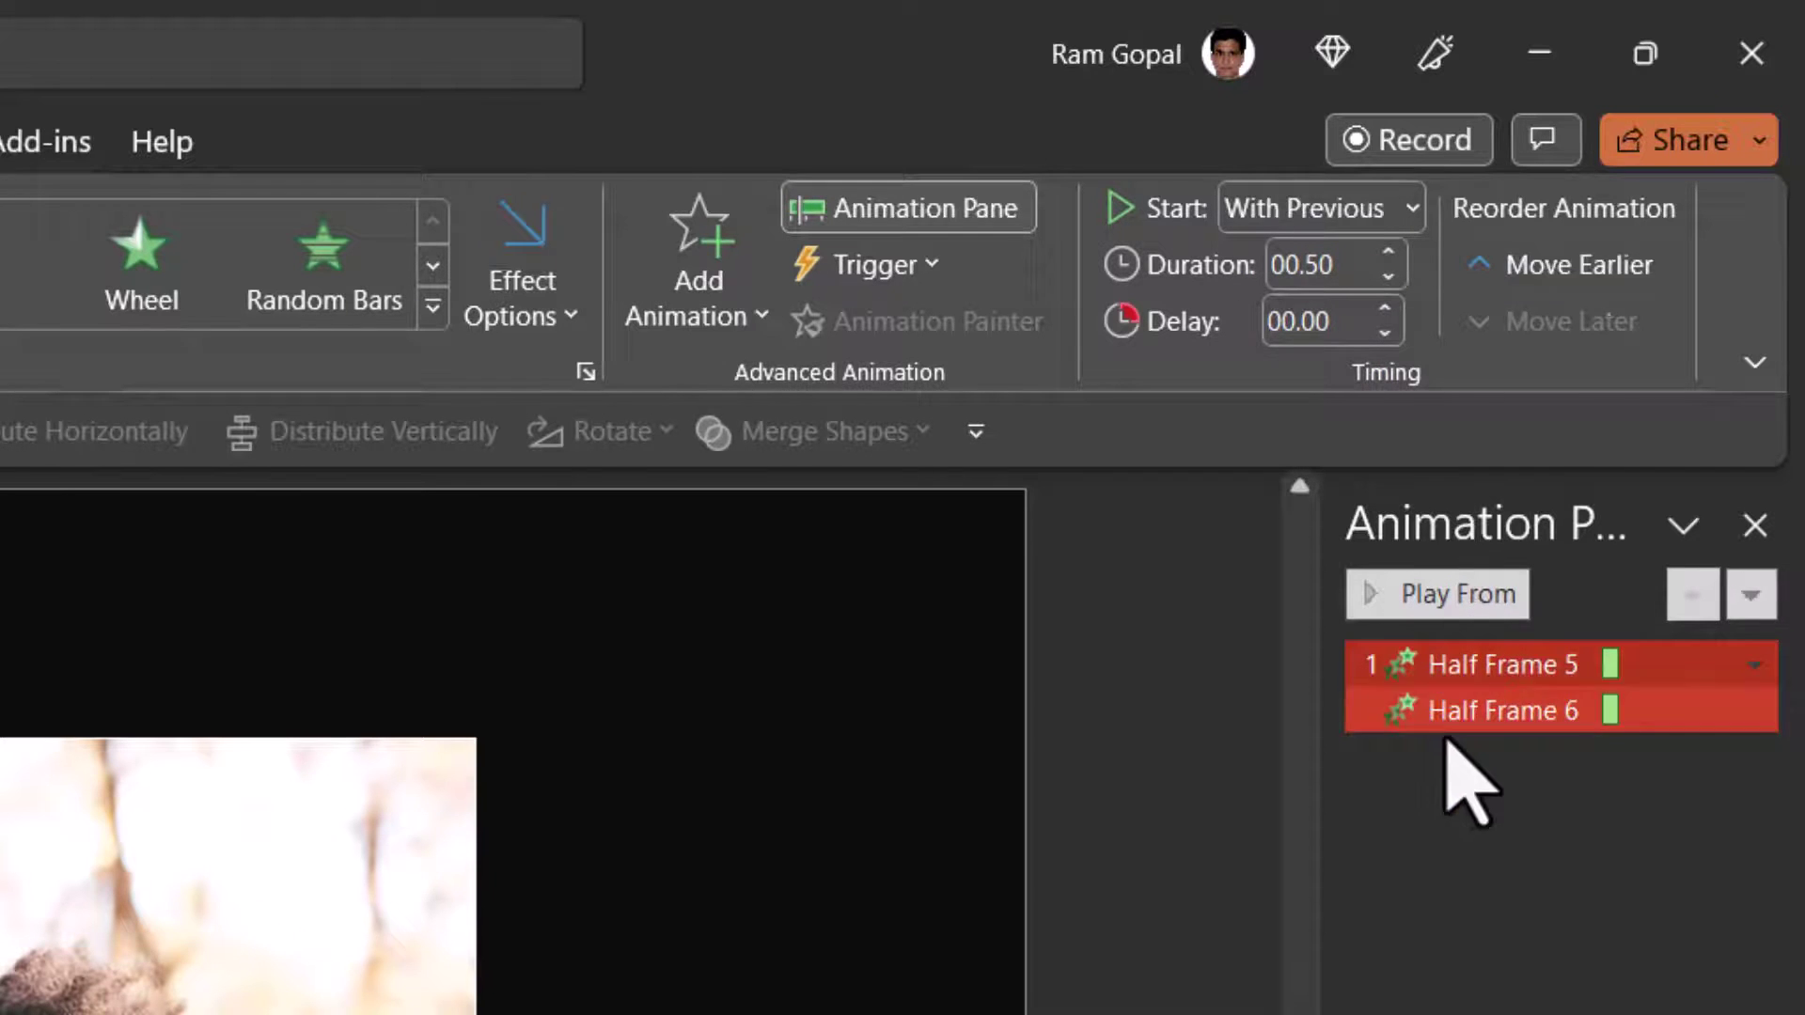
left_click(1345, 269)
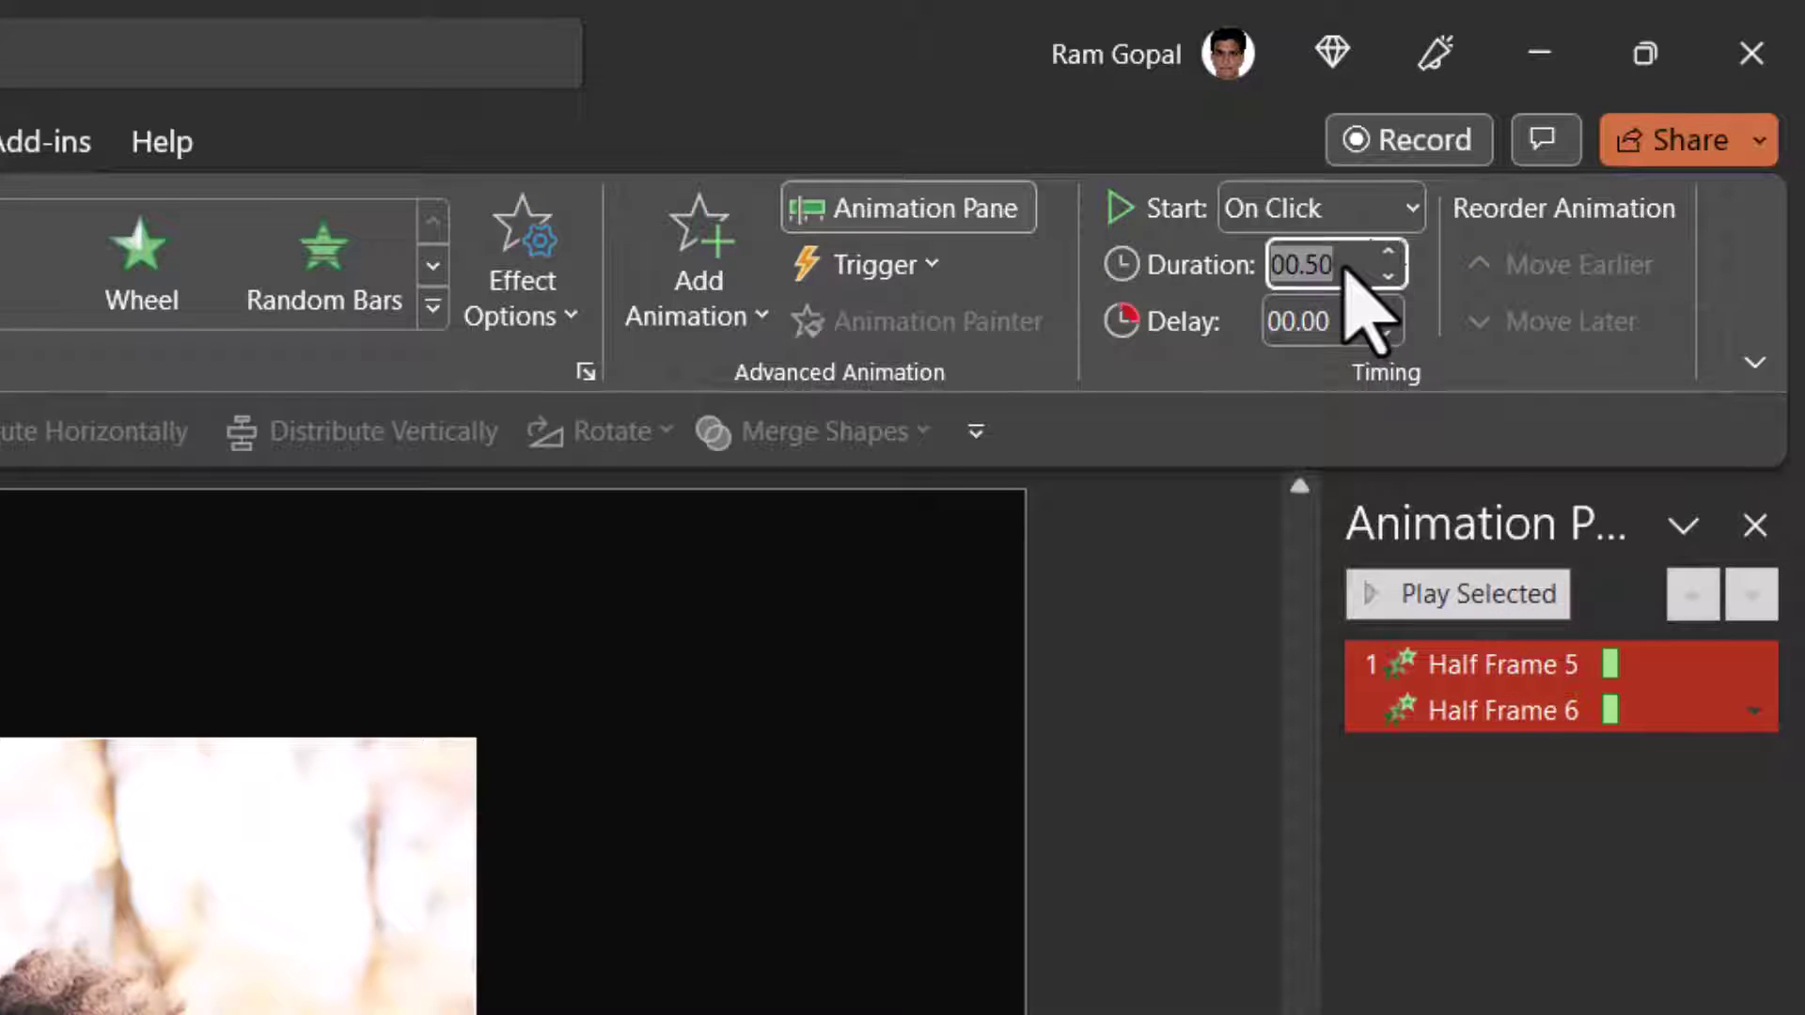
type("1")
key("Return")
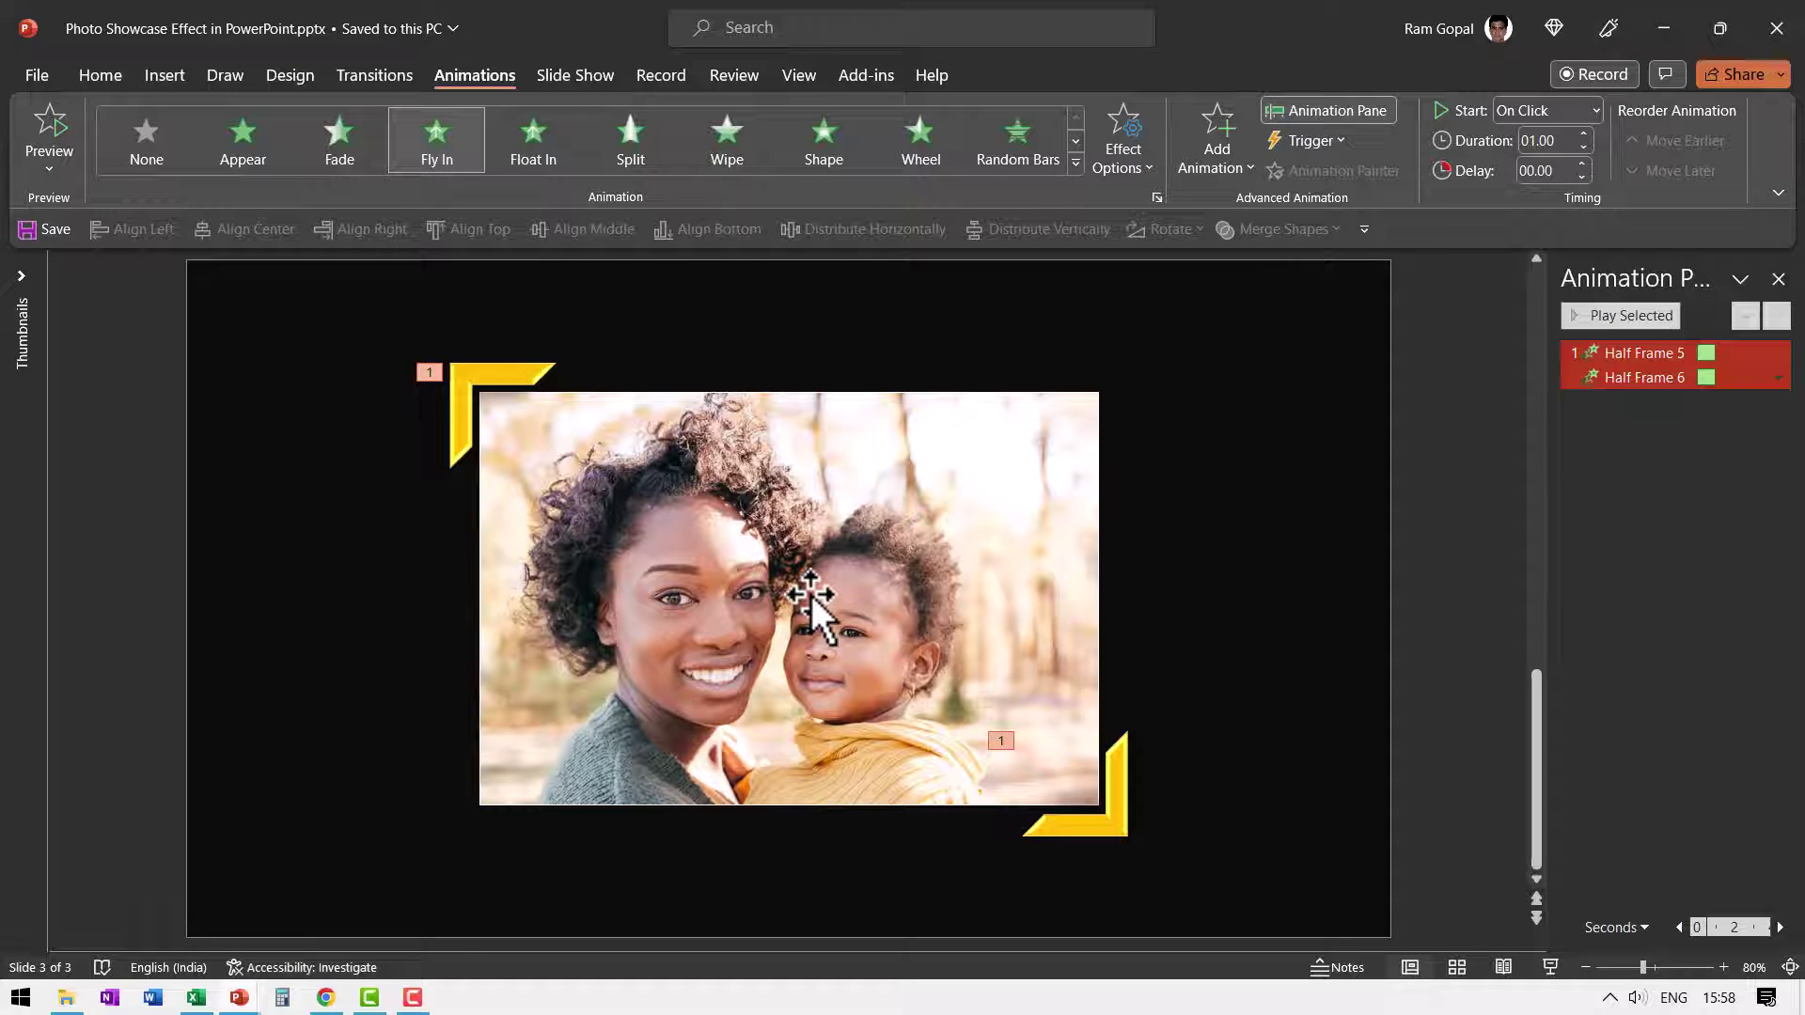
Give the photo a Shape entrance animation with Box shape and Out direction
left_click(817, 546)
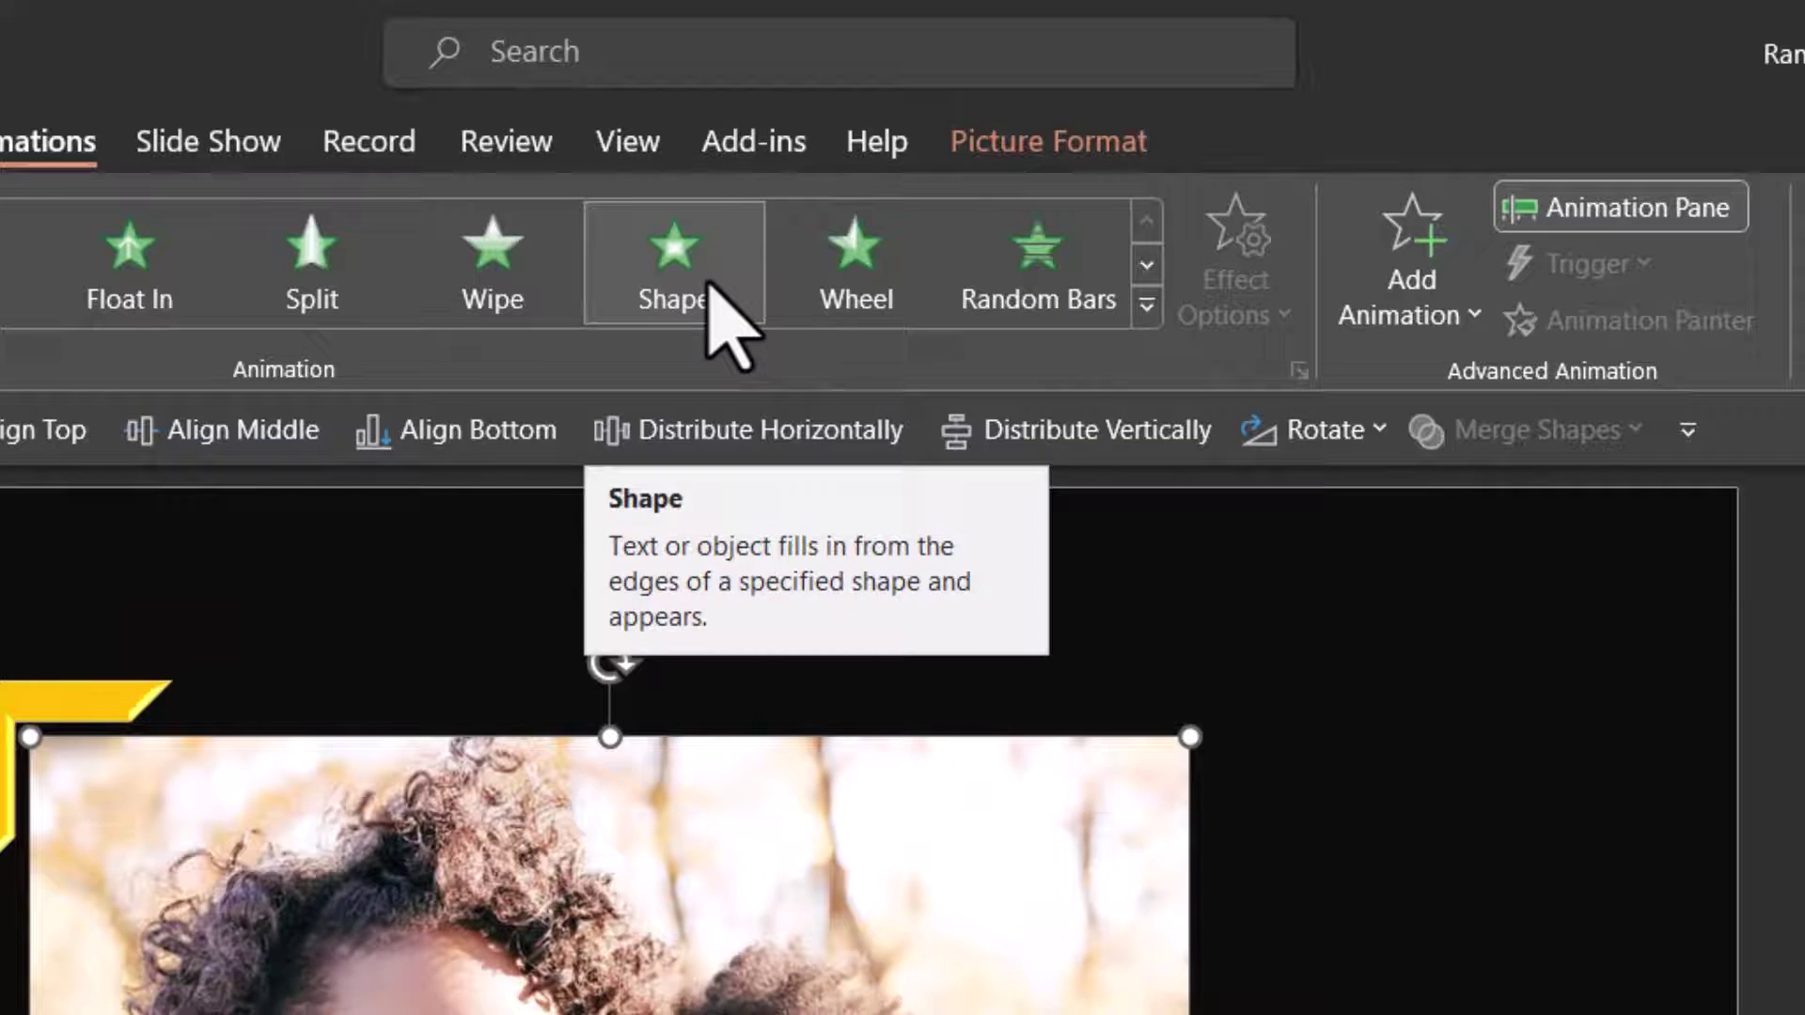
left_click(707, 282)
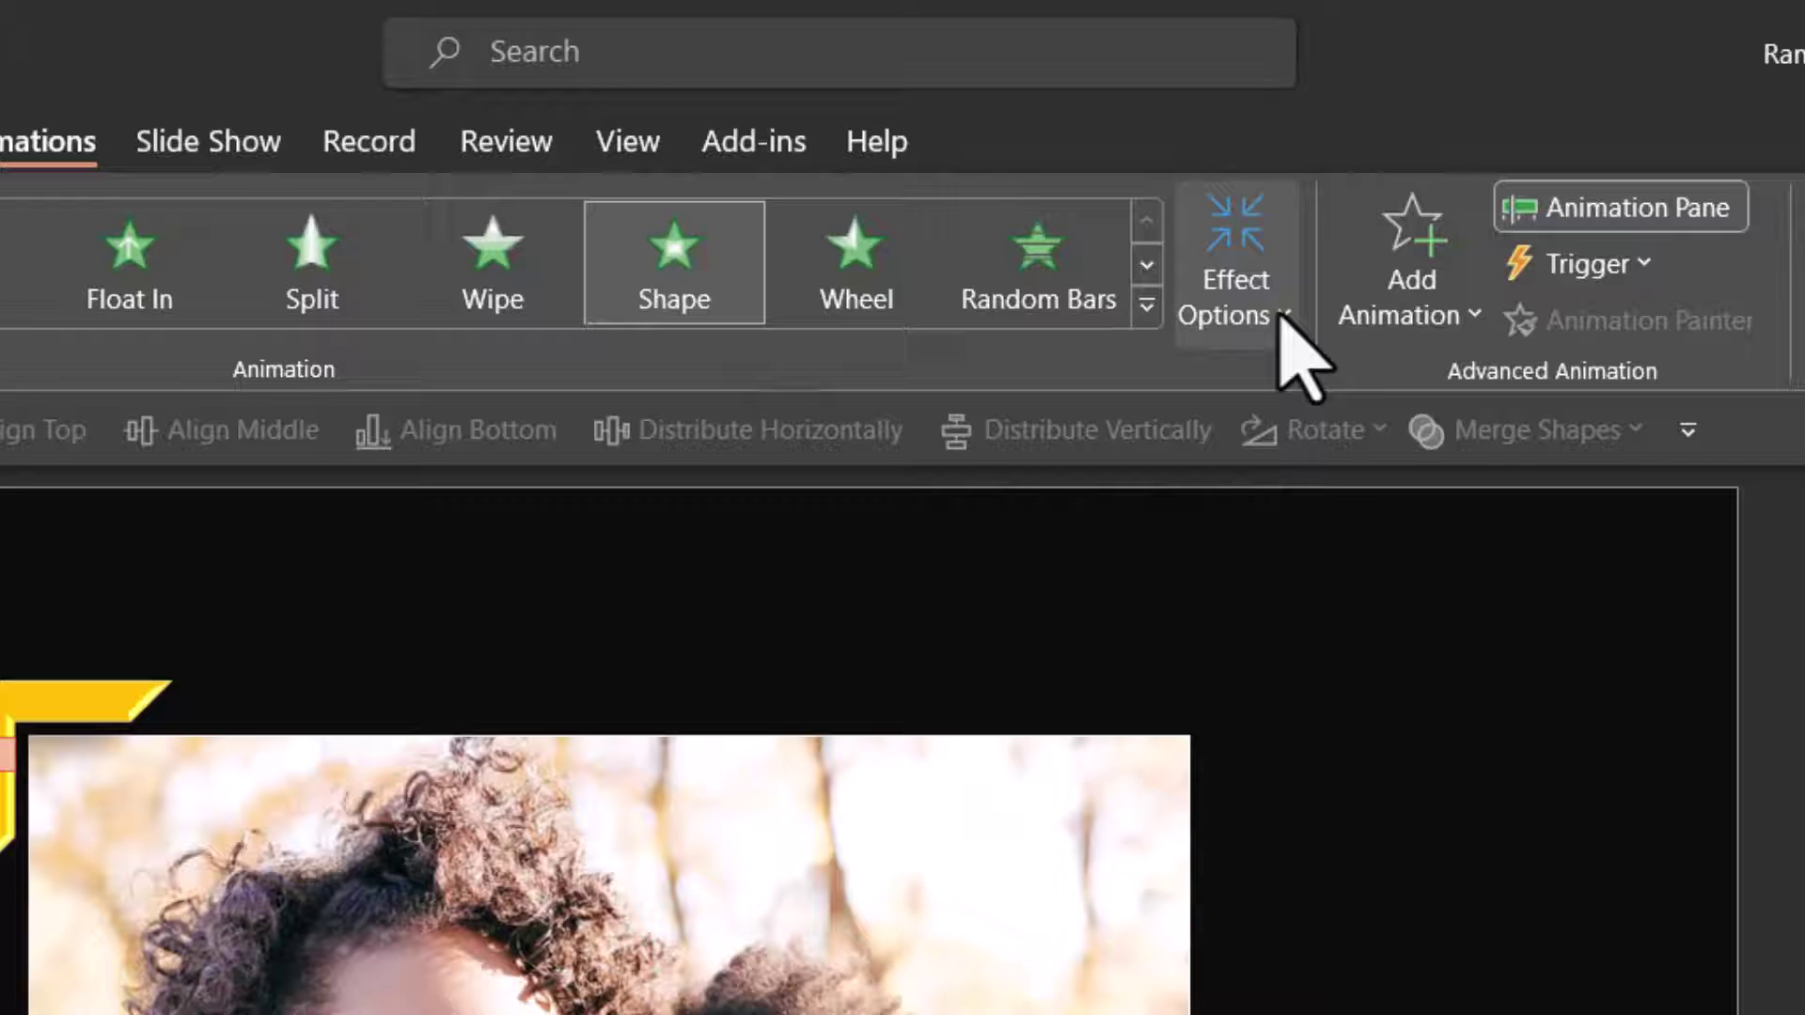
left_click(1235, 291)
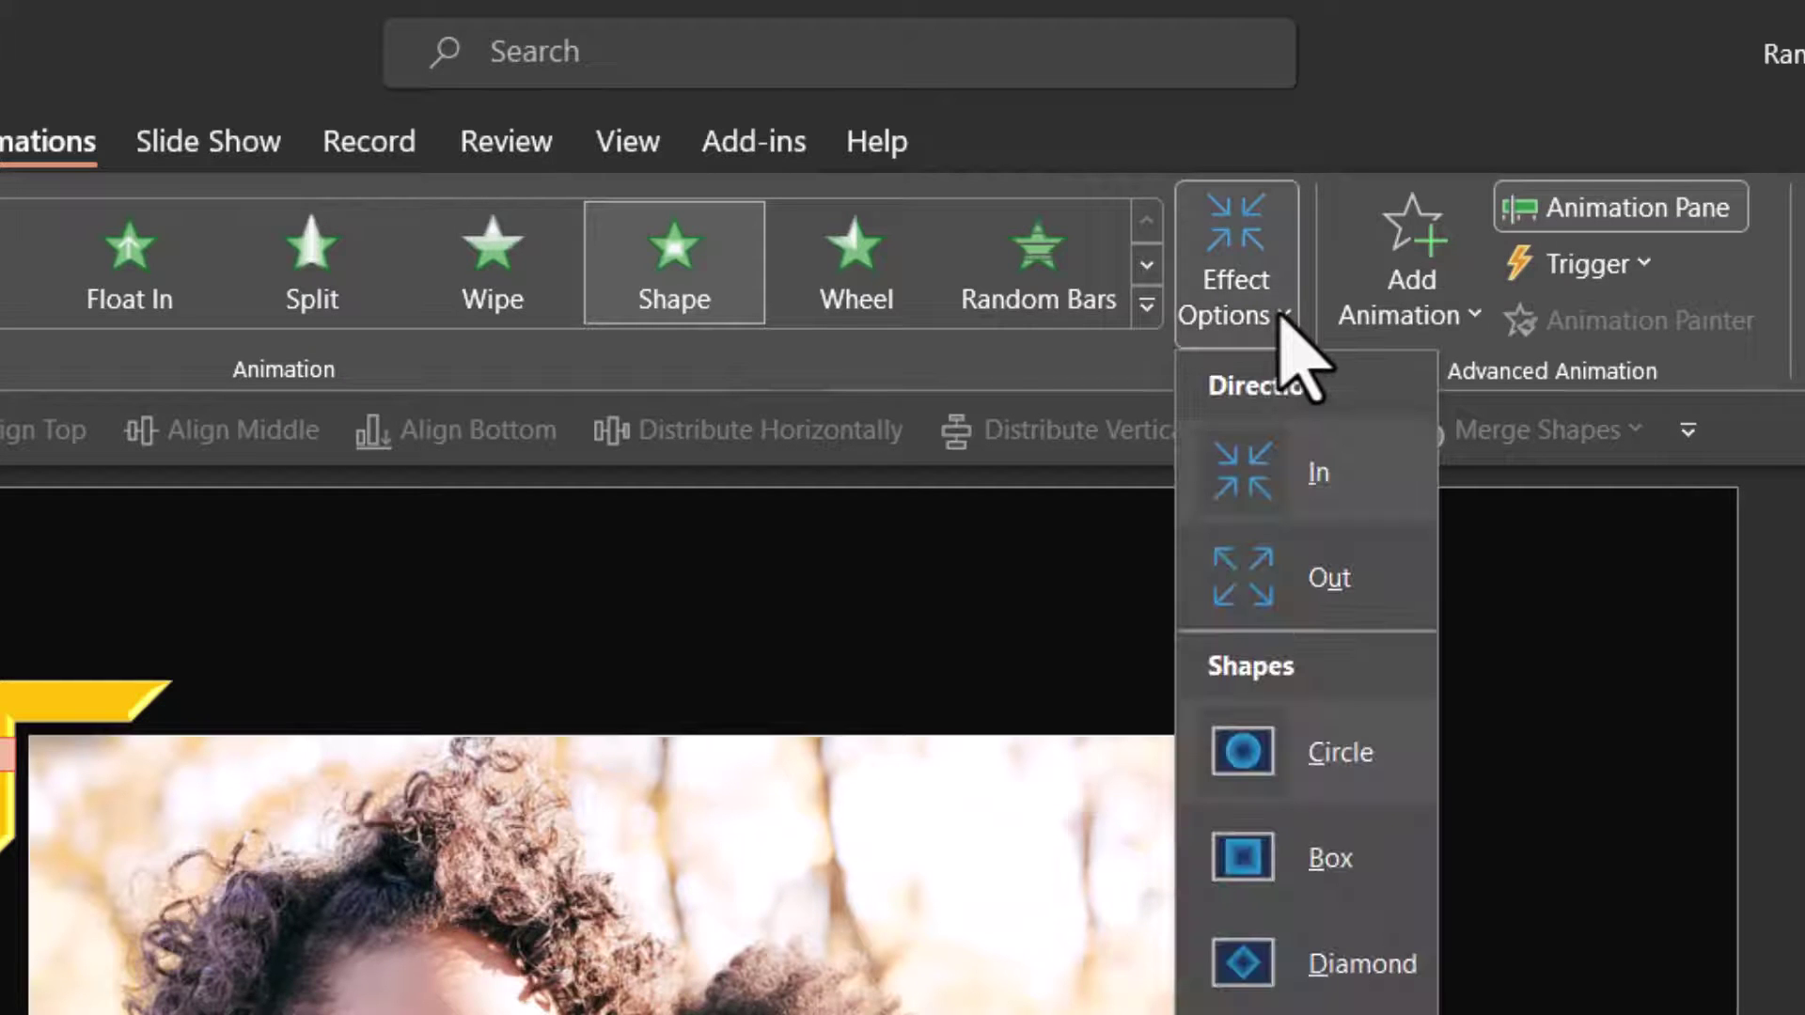
left_click(1338, 861)
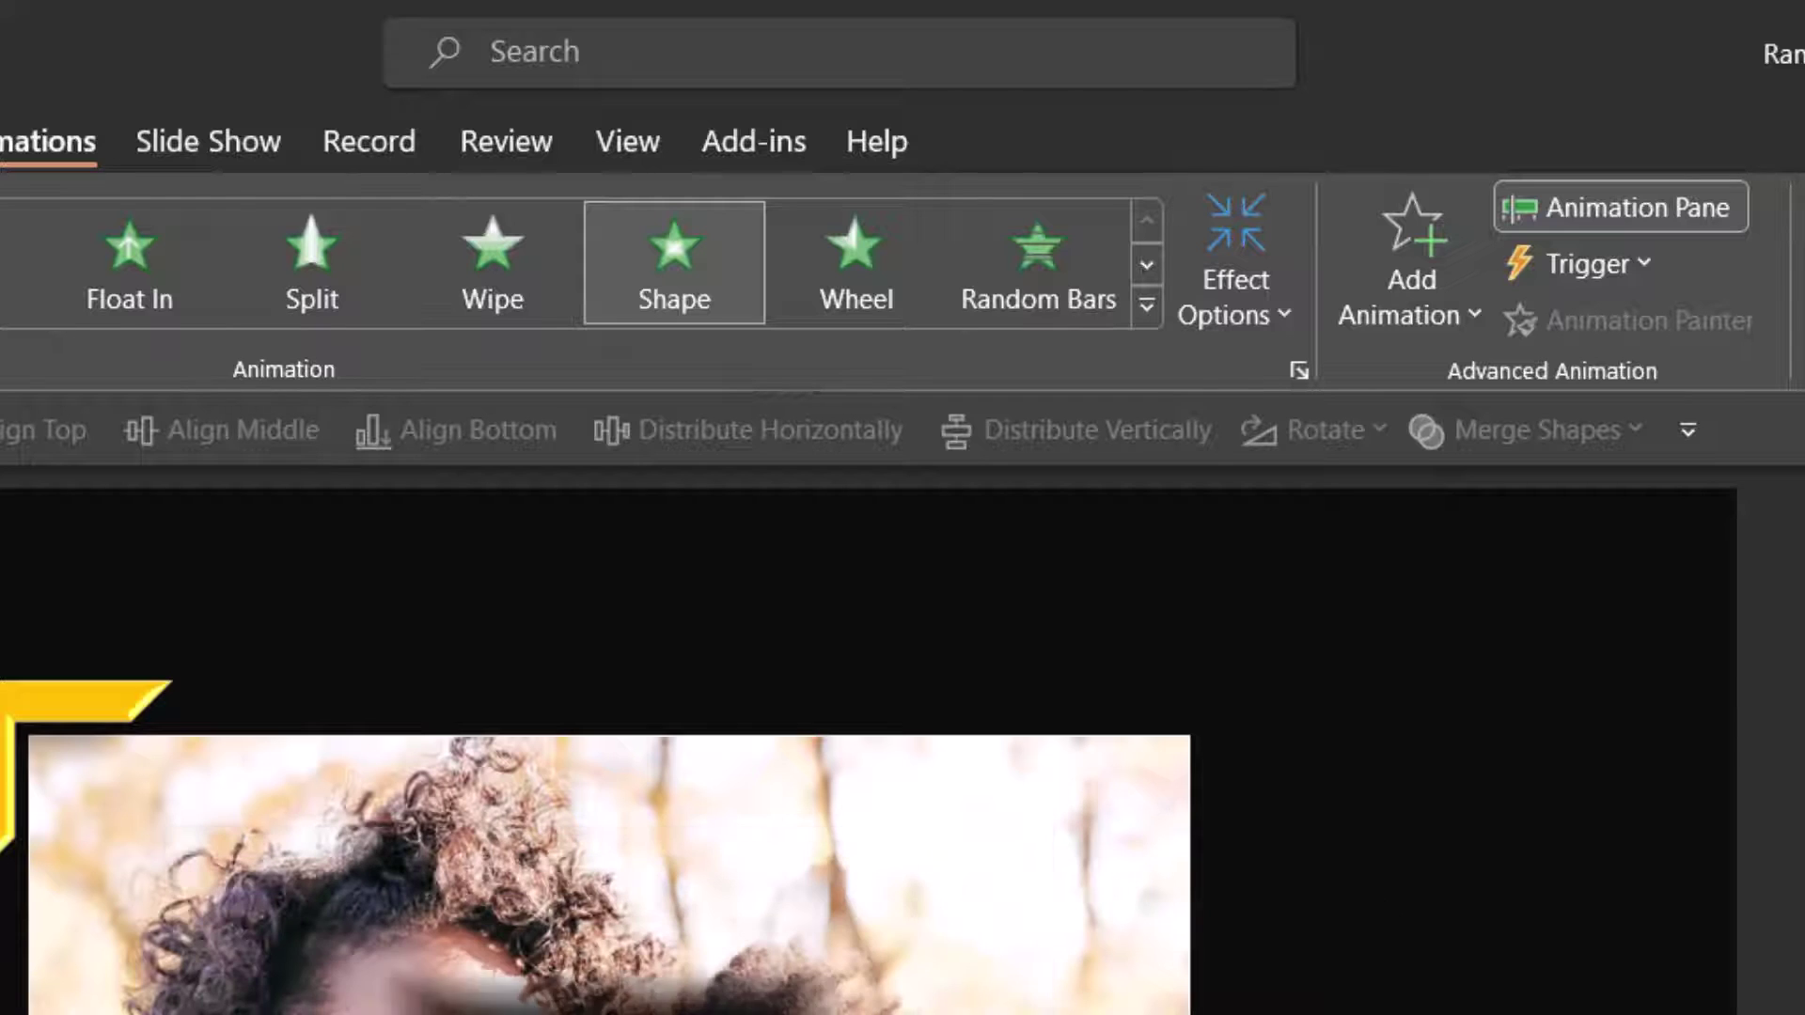
left_click(1253, 329)
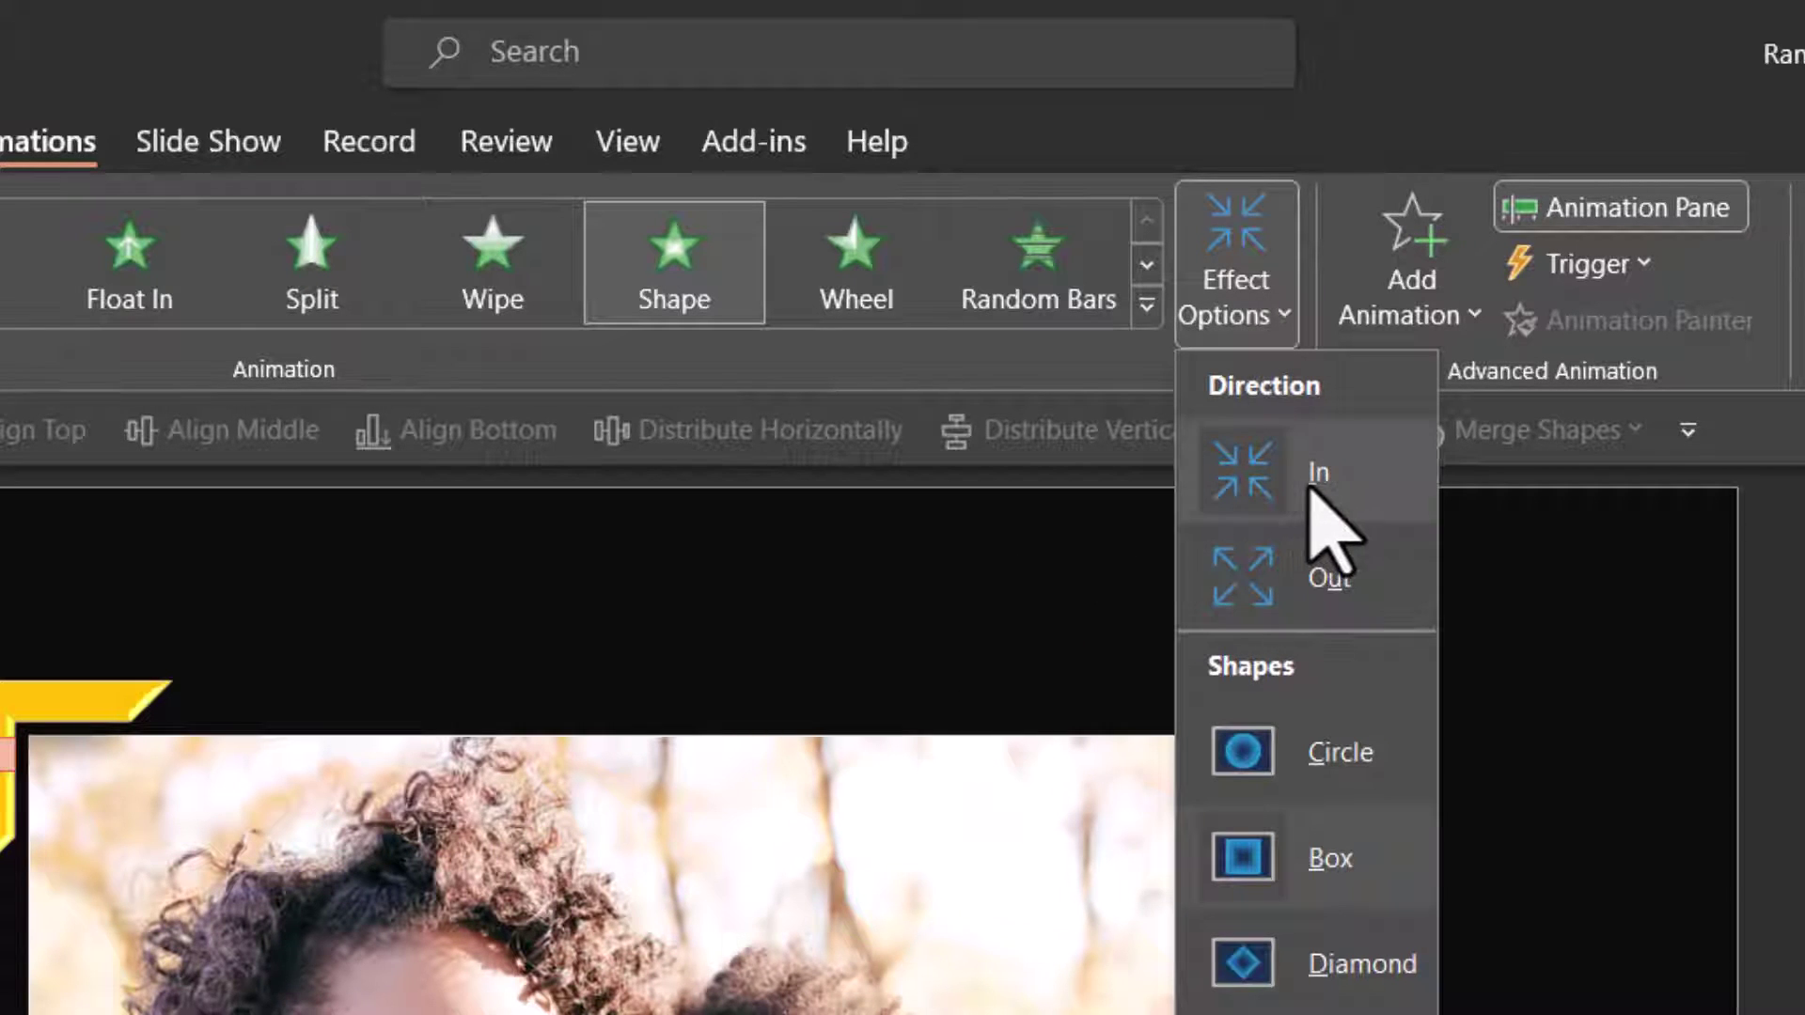
left_click(1339, 598)
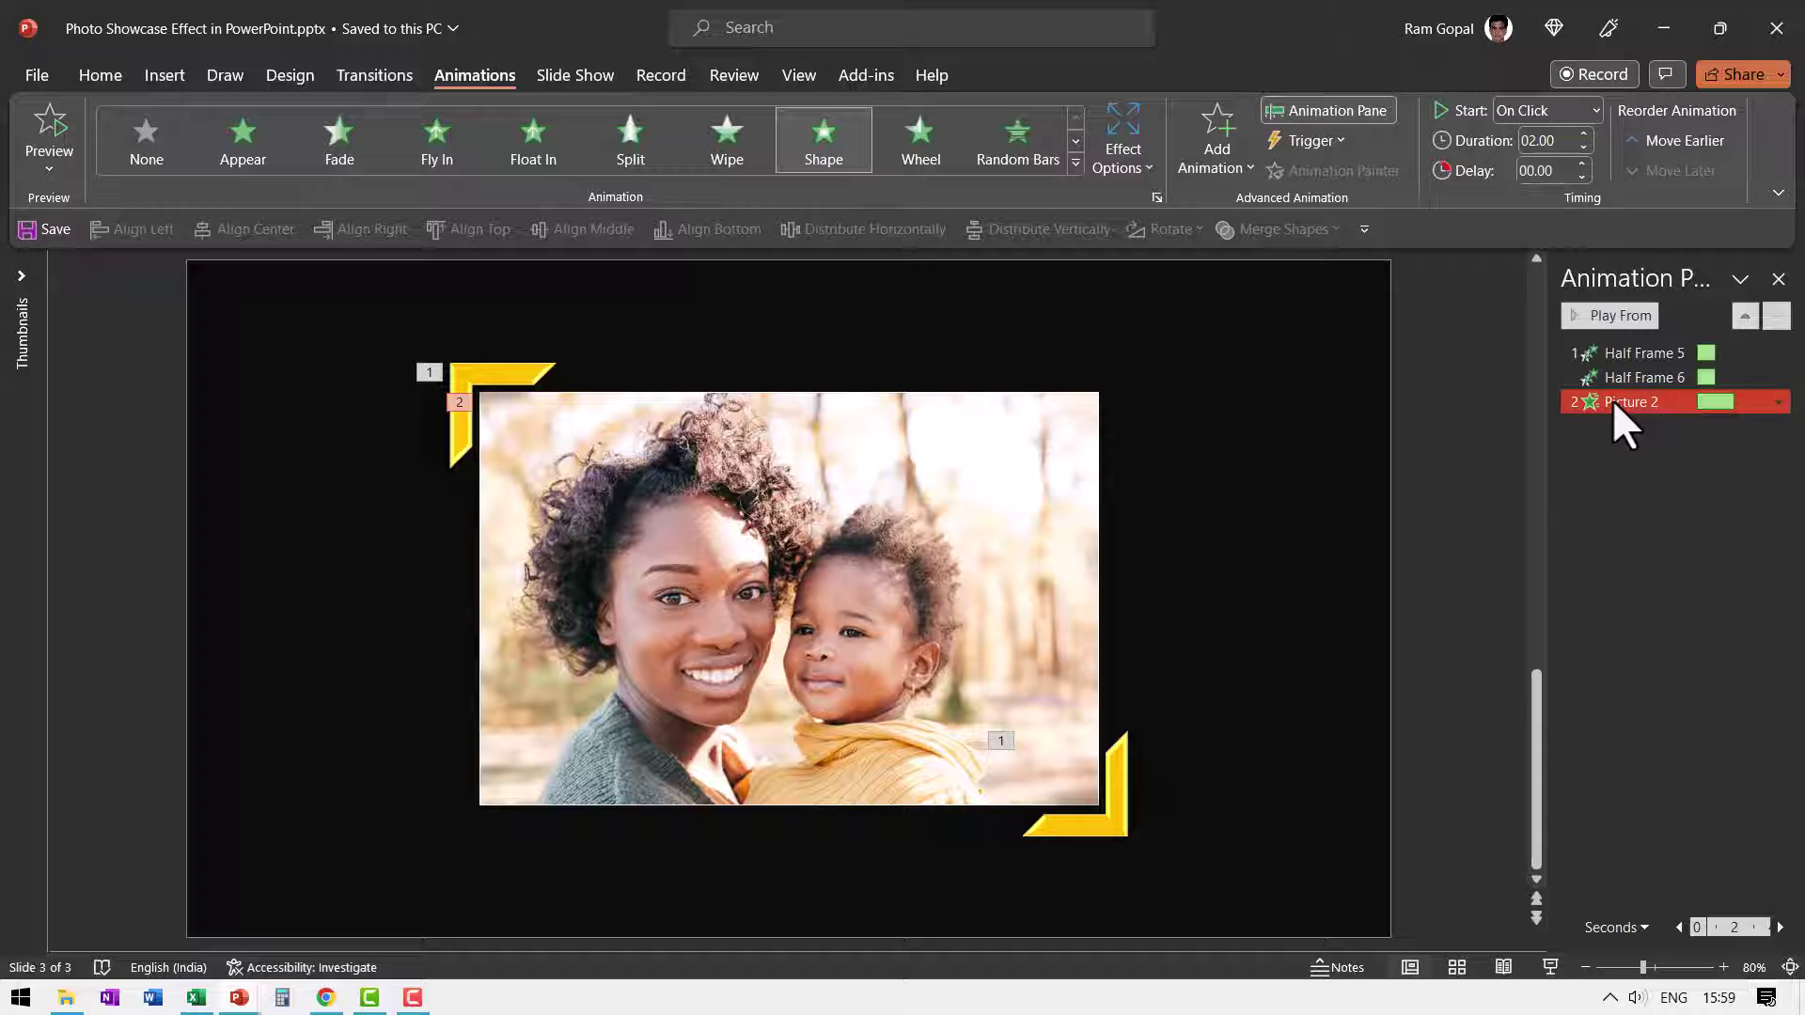
Set the photo reveal to 0.5 s duration, With Previous start, and 00.50 delay
left_click(1565, 141)
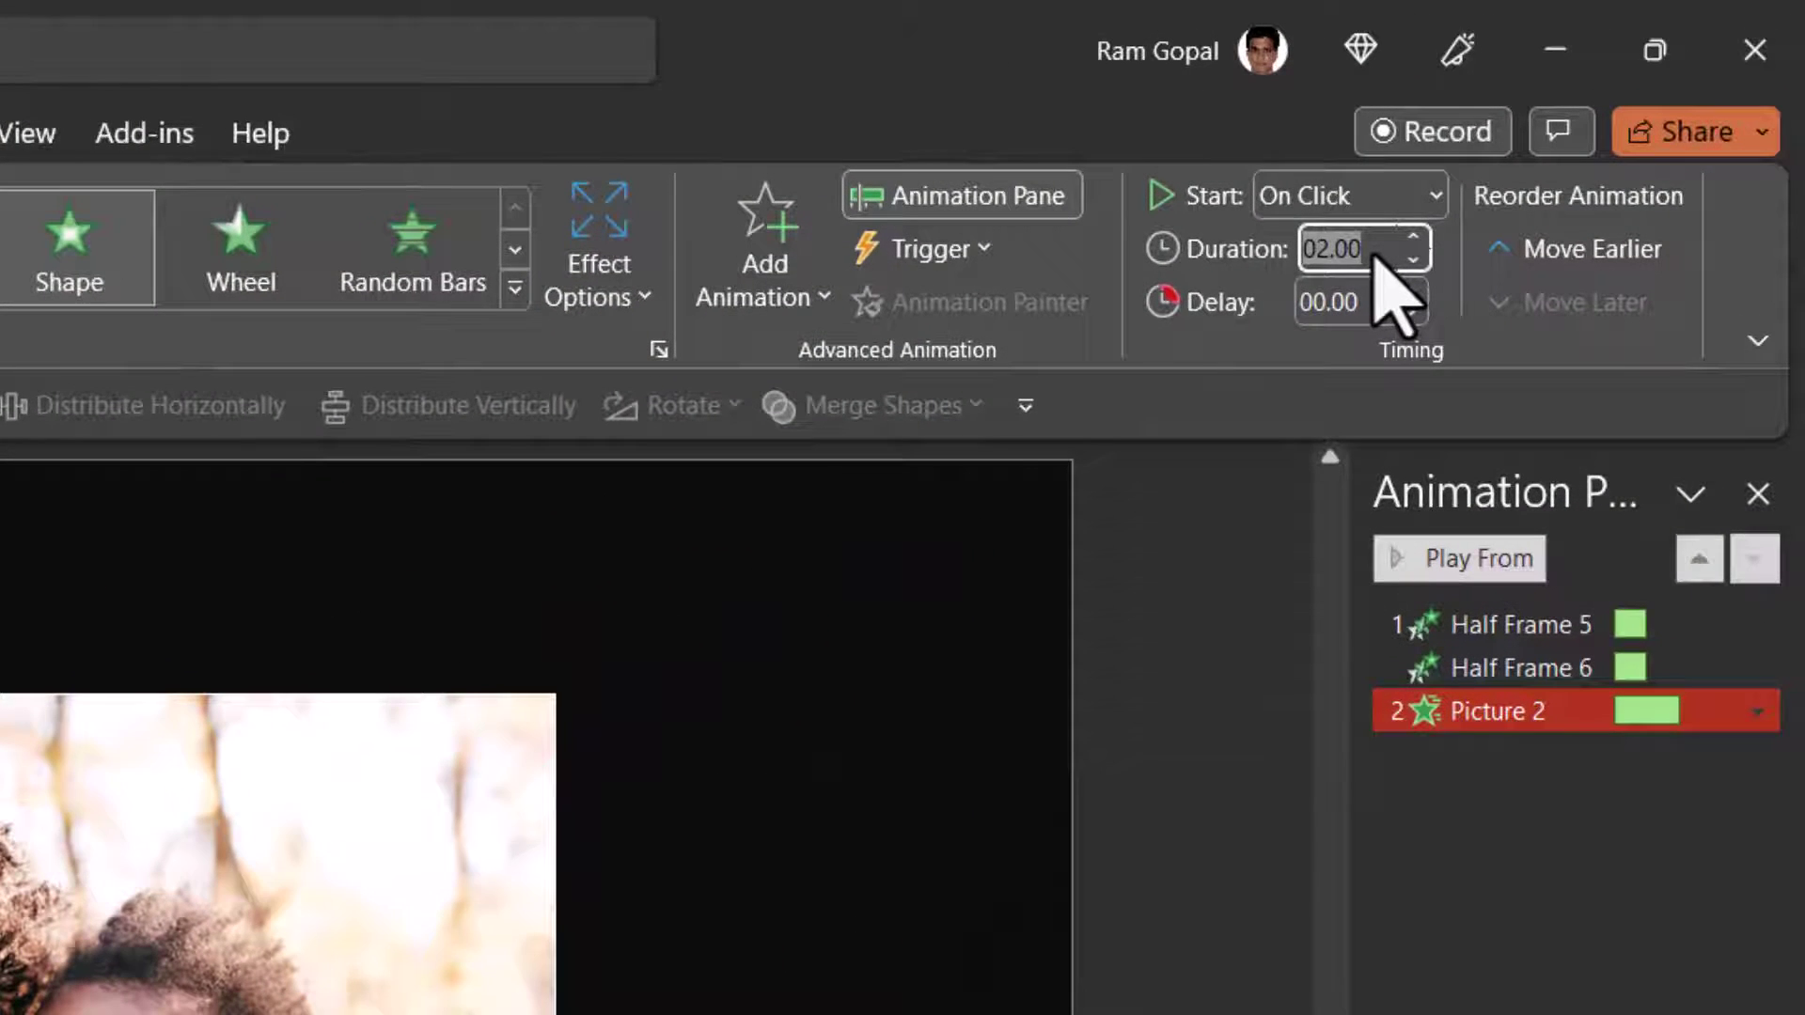
type("0.5")
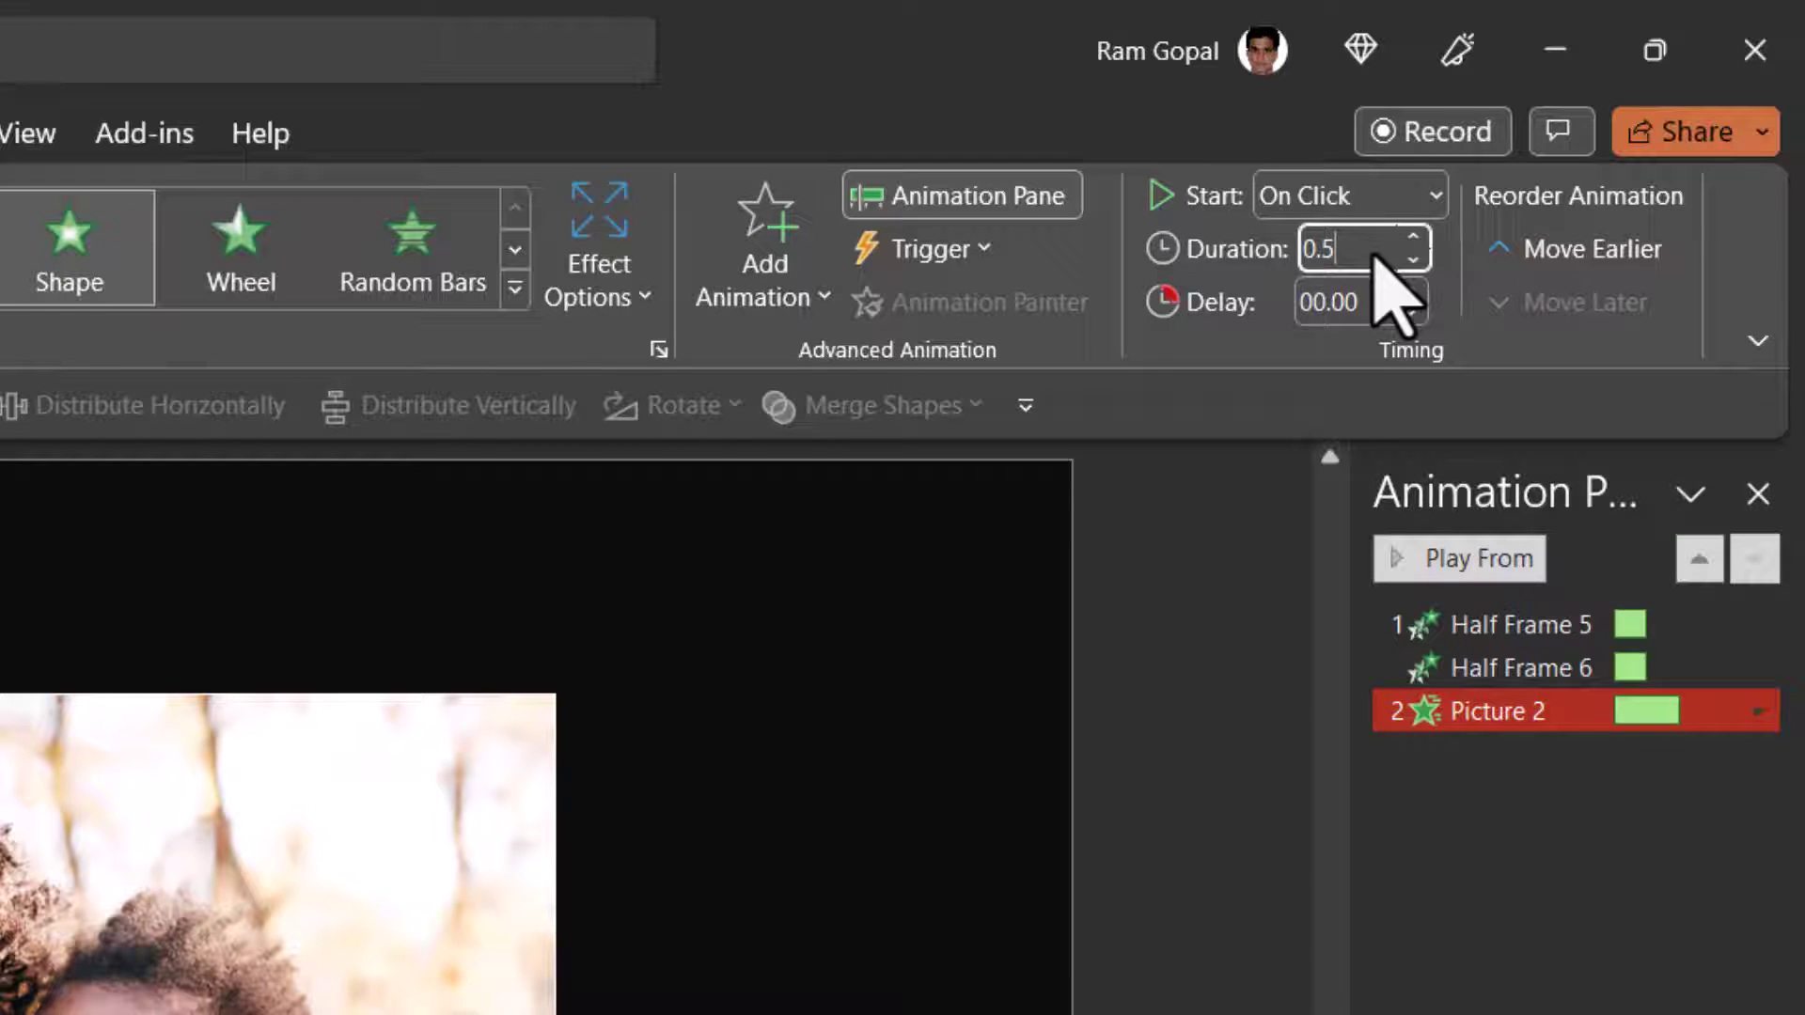
key("Return")
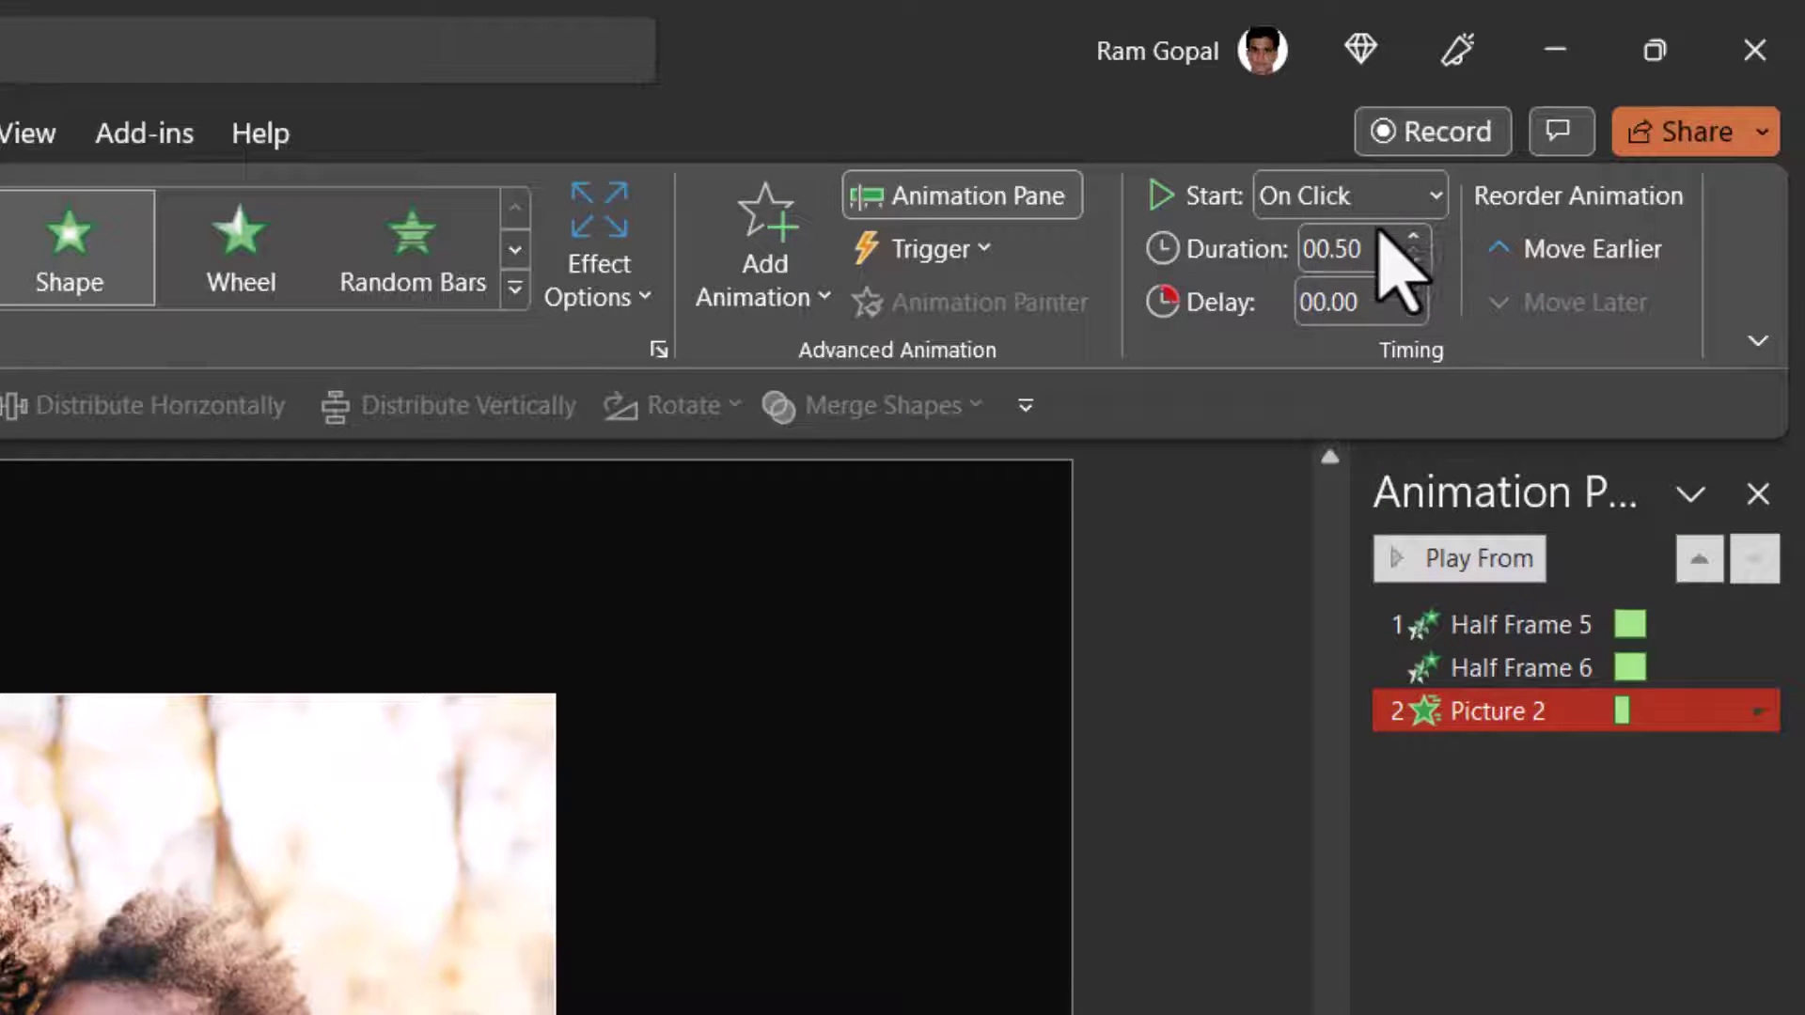
left_click(1387, 200)
left_click(1359, 301)
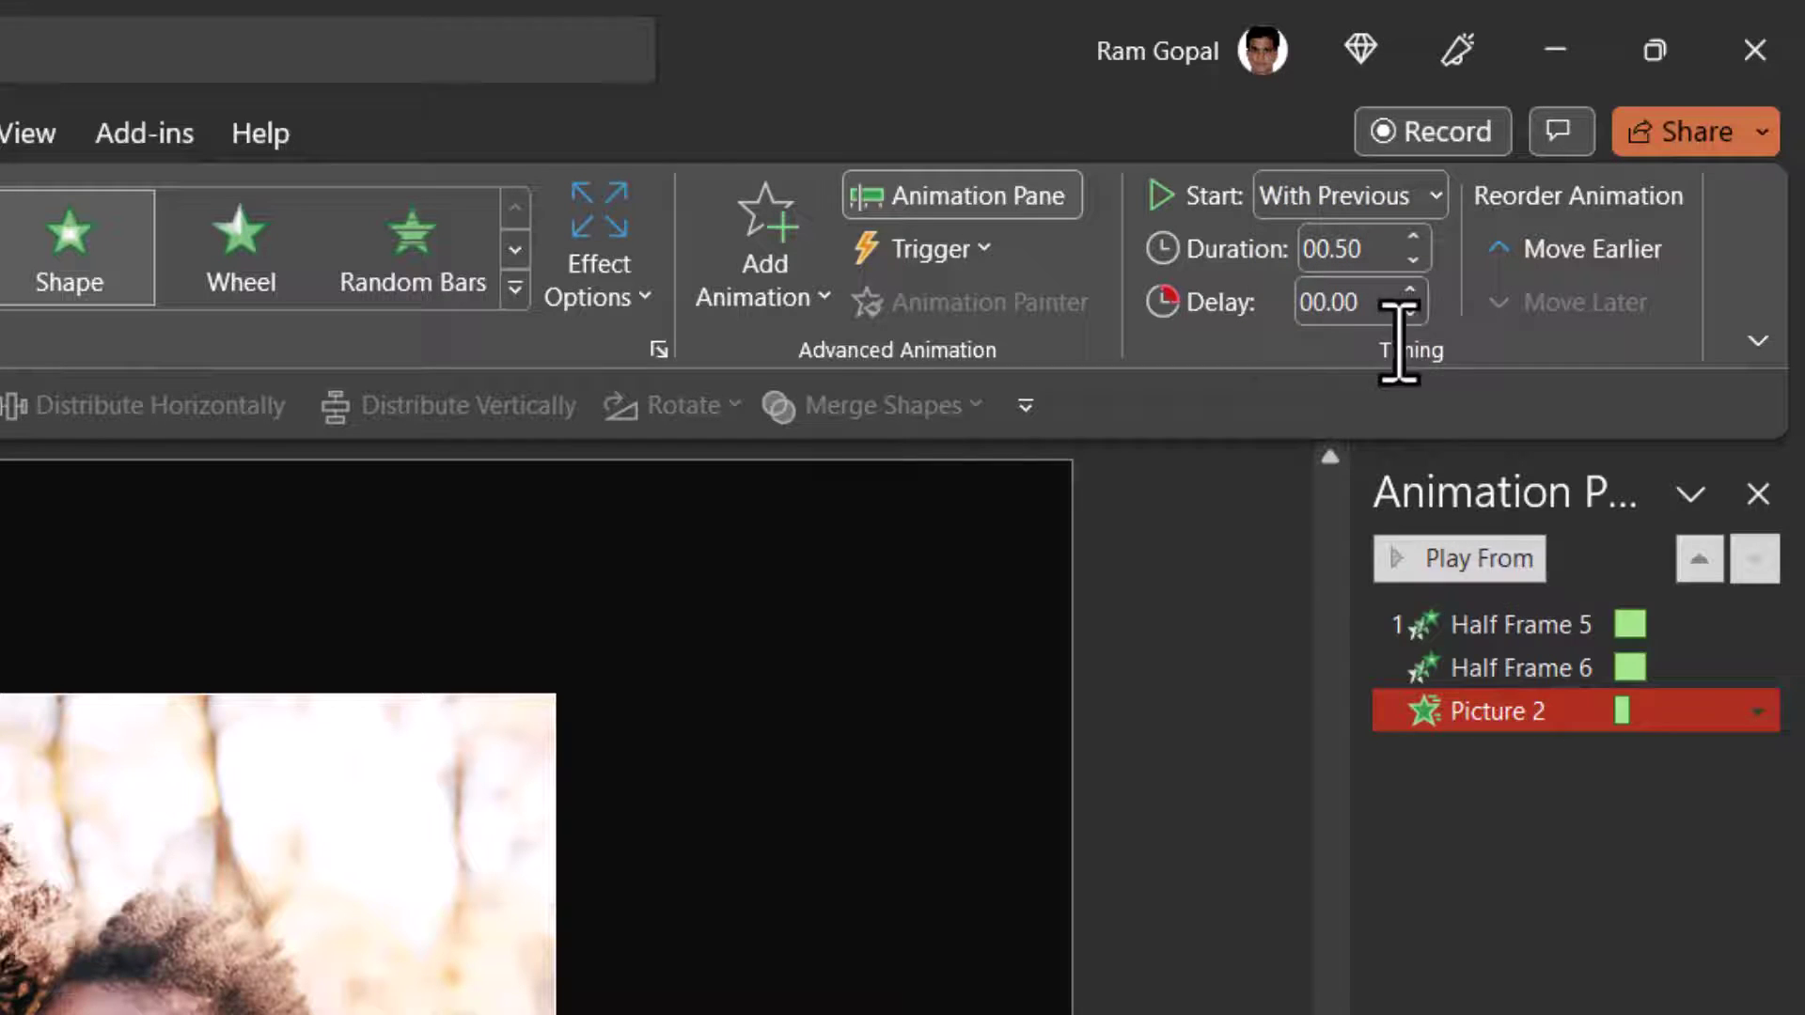
left_click(1411, 291)
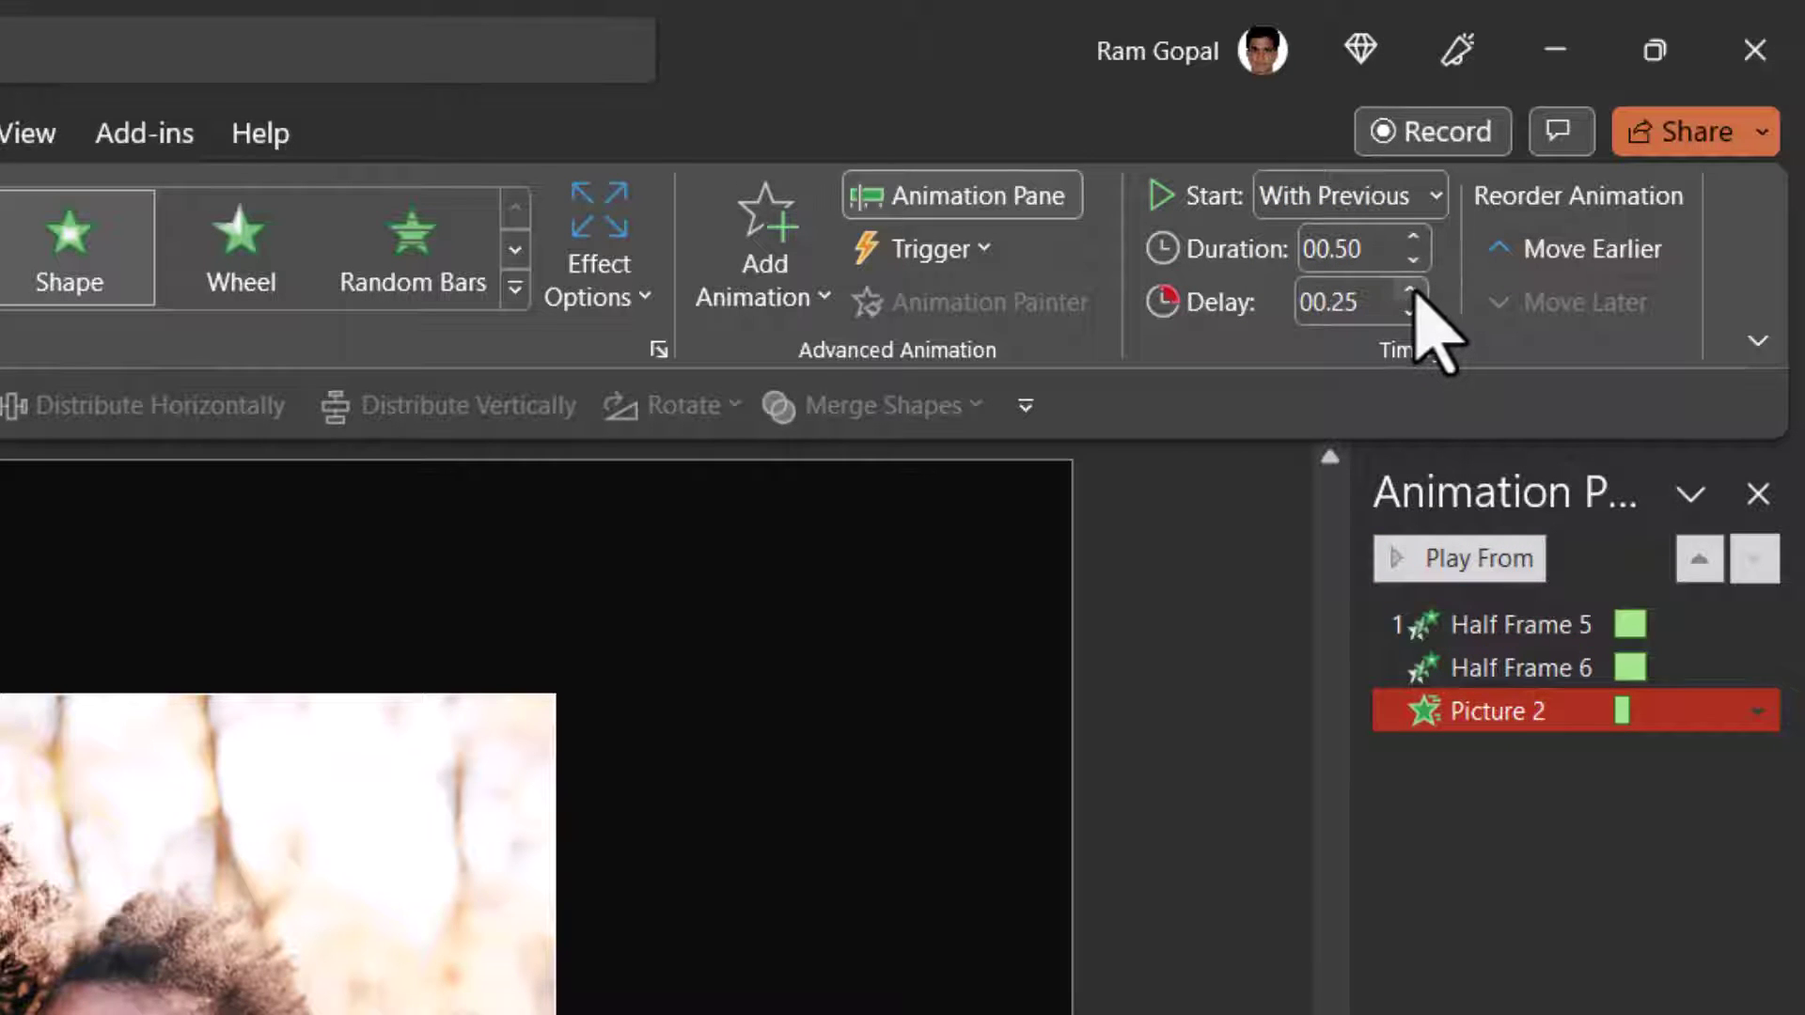
left_click(1411, 291)
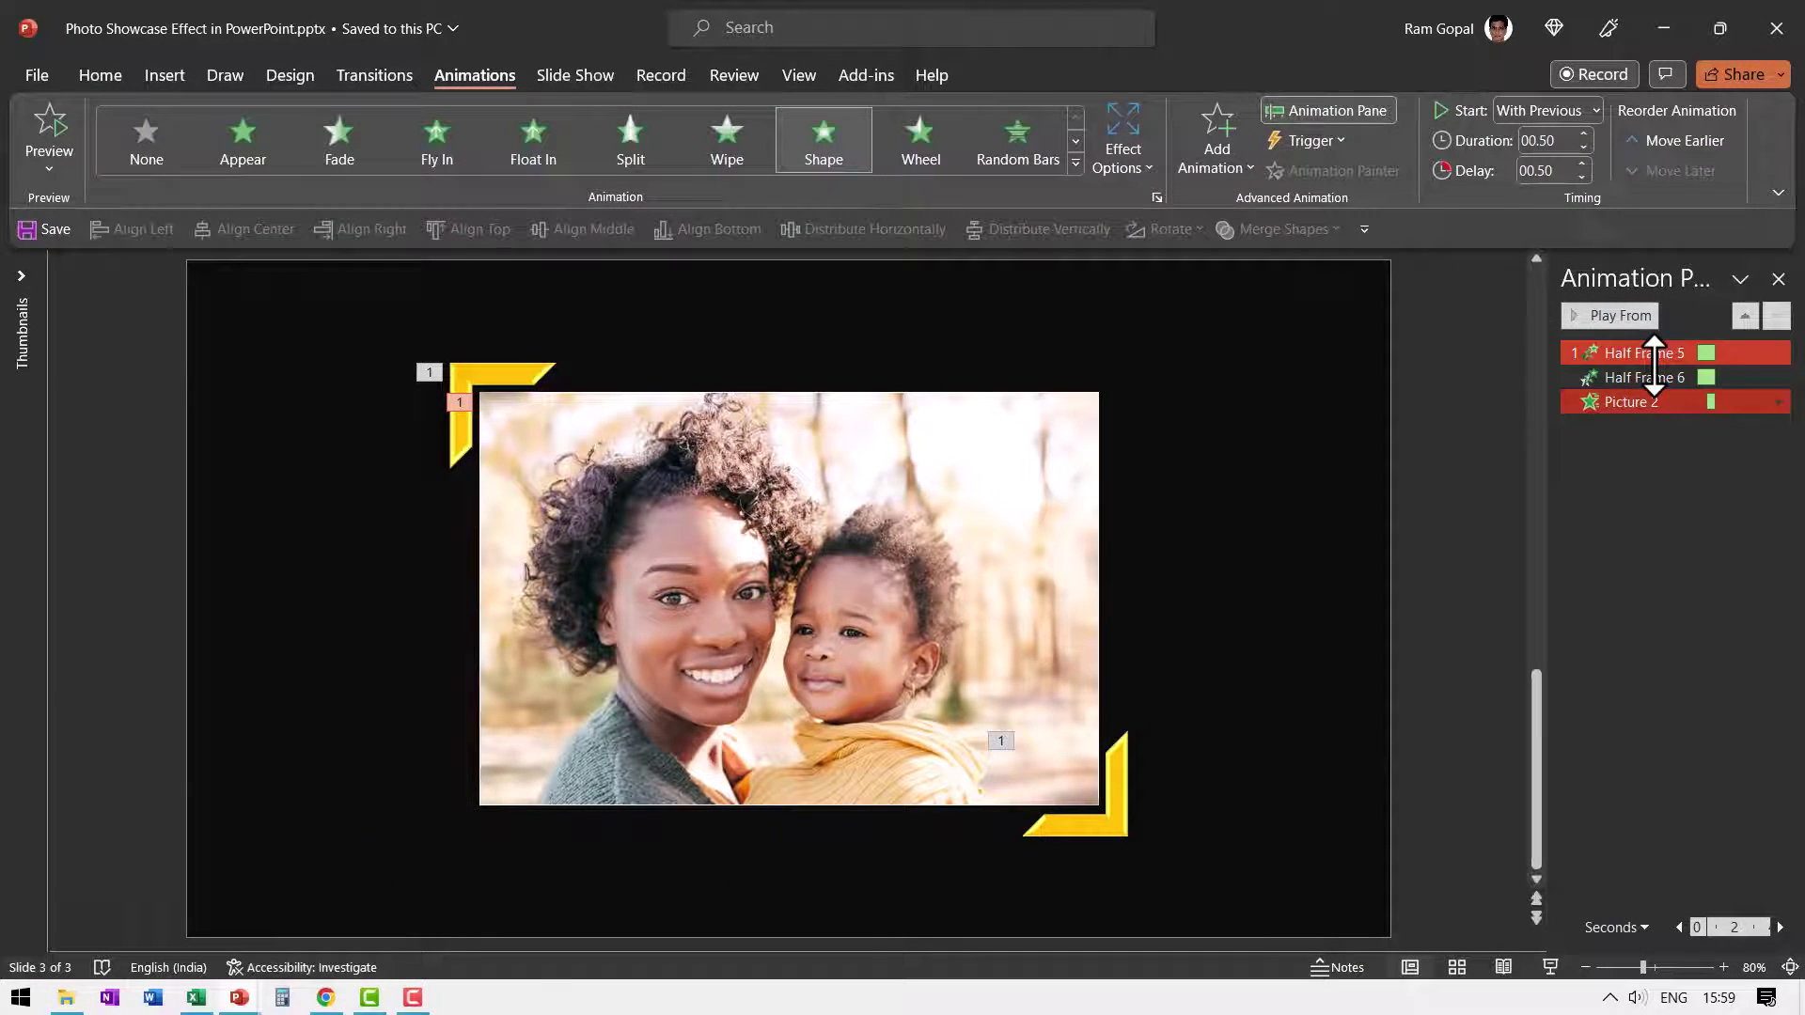
left_click(1645, 402)
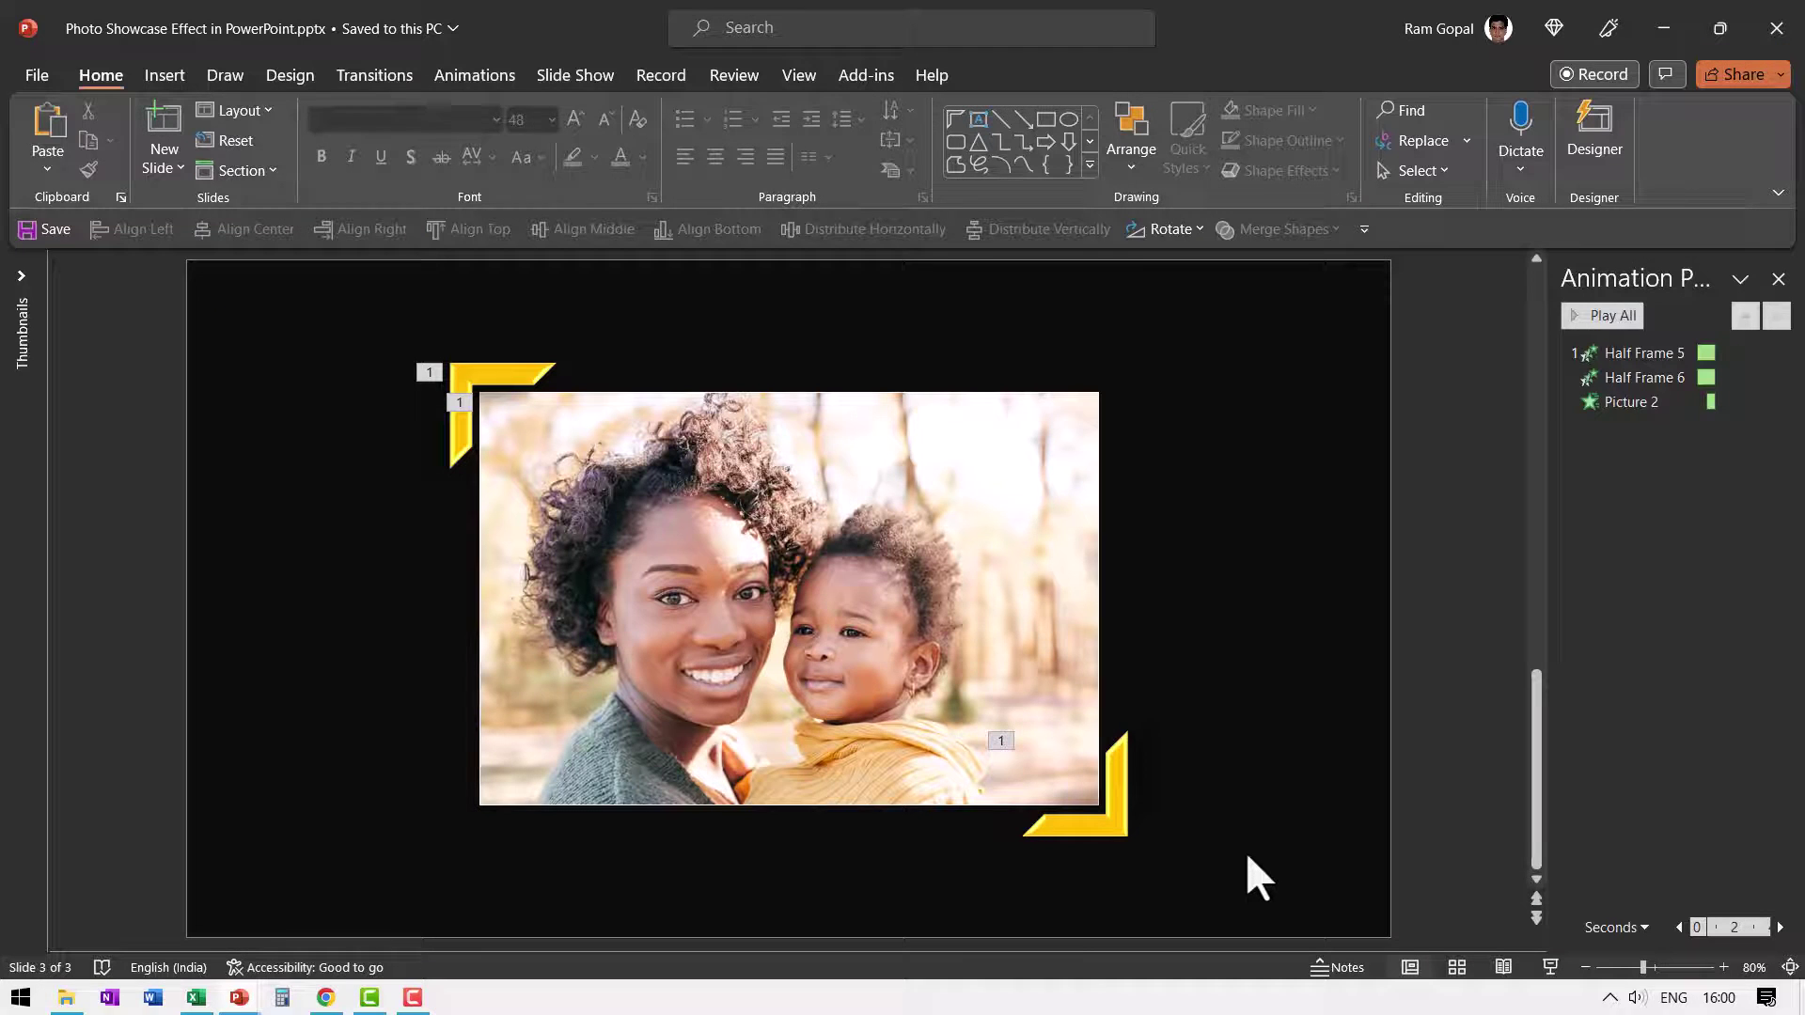
Paste the caption box below the photo and give it a Fly In starting With Previous
key("ctrl+v")
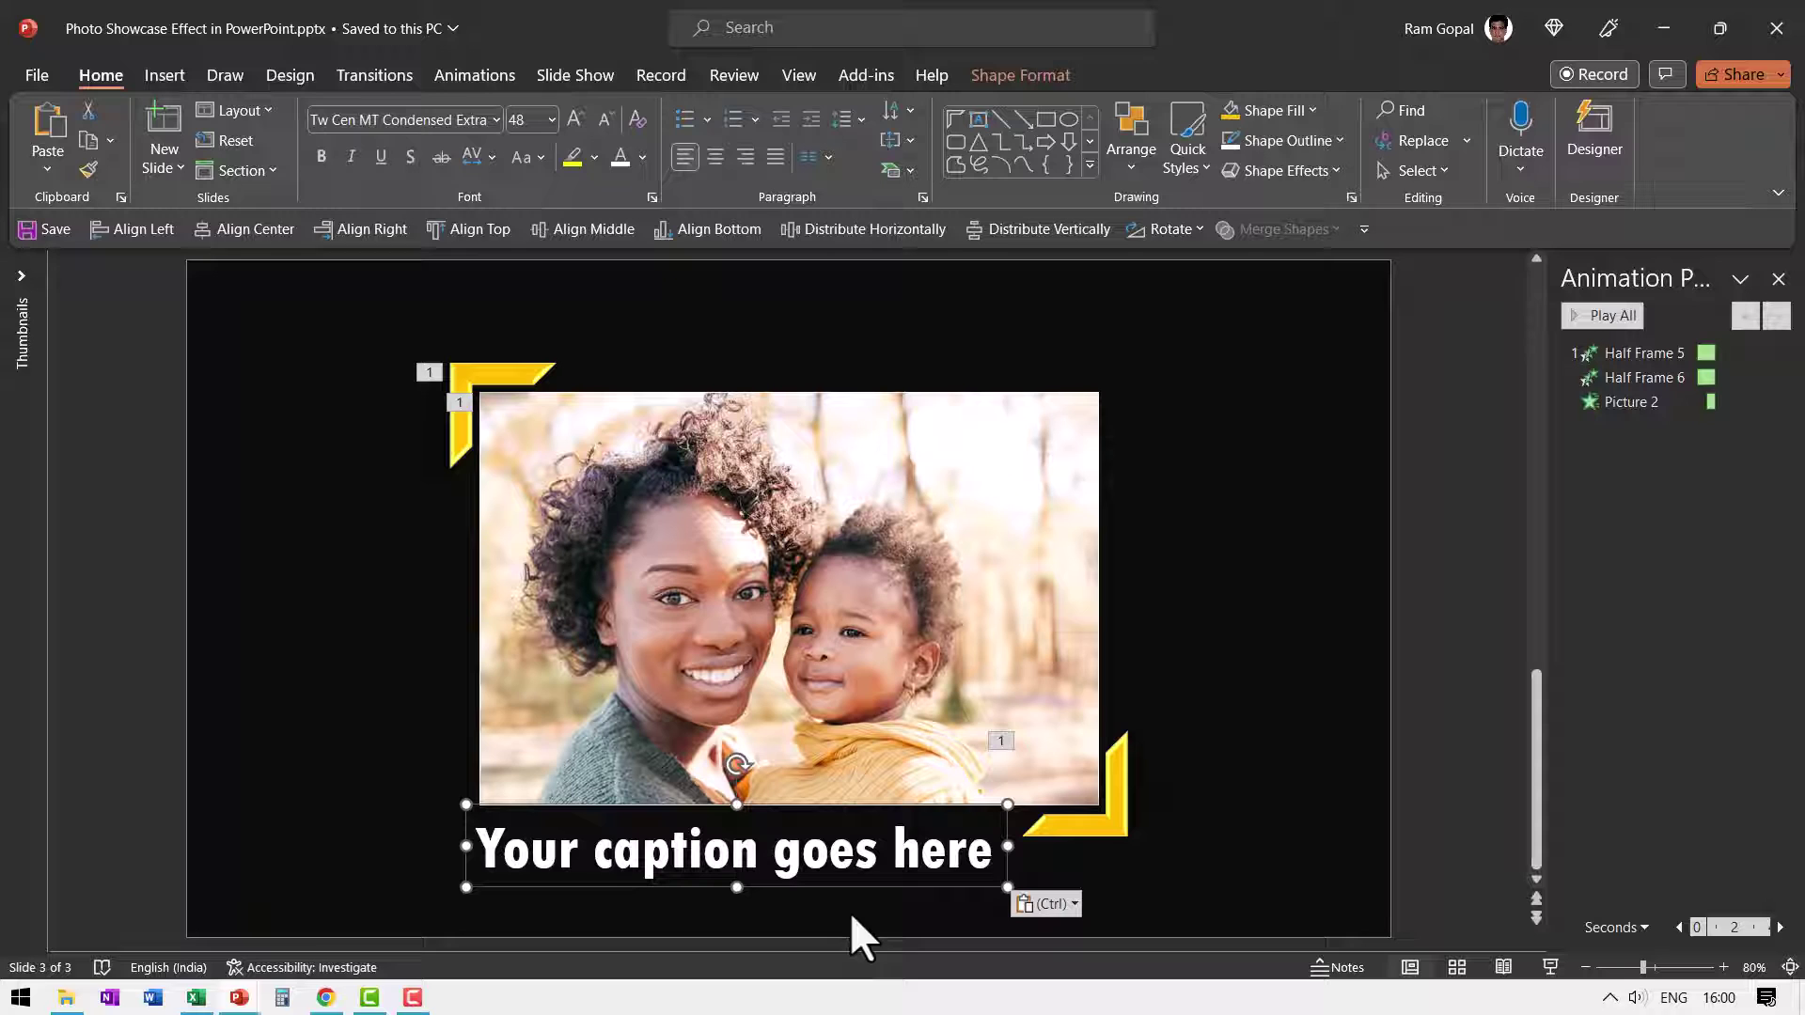
left_click(489, 81)
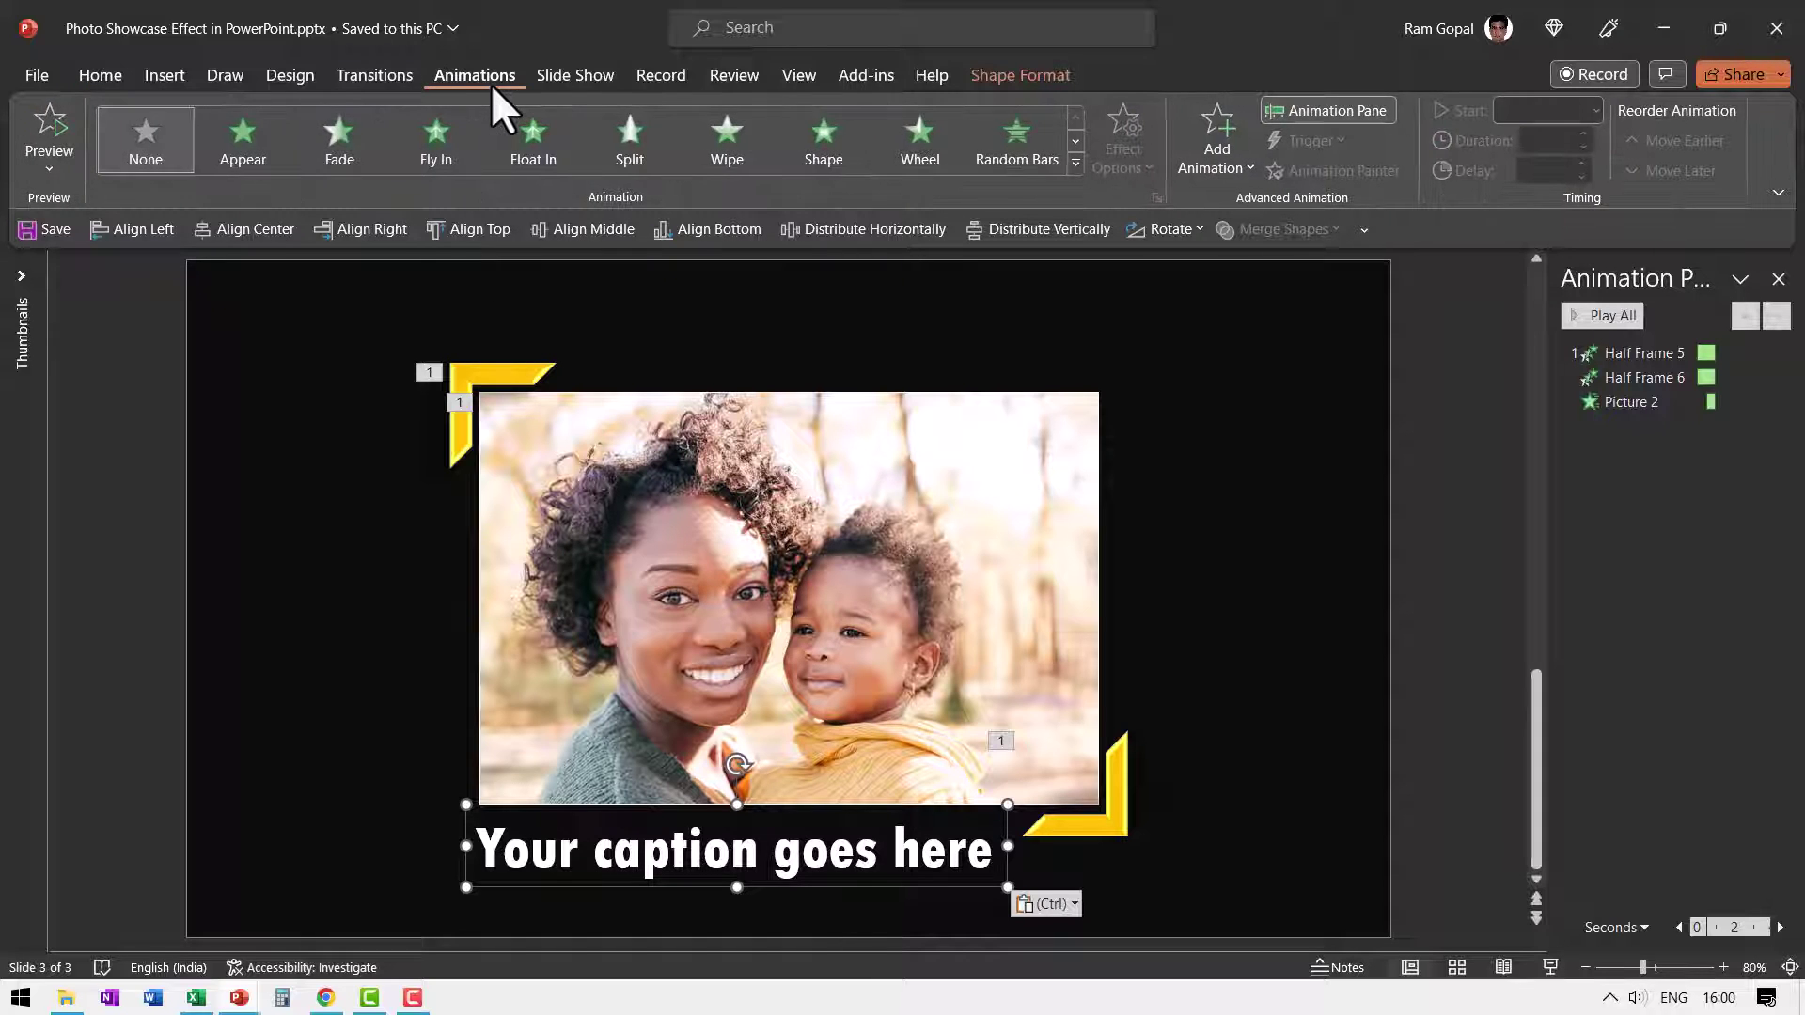
left_click(442, 160)
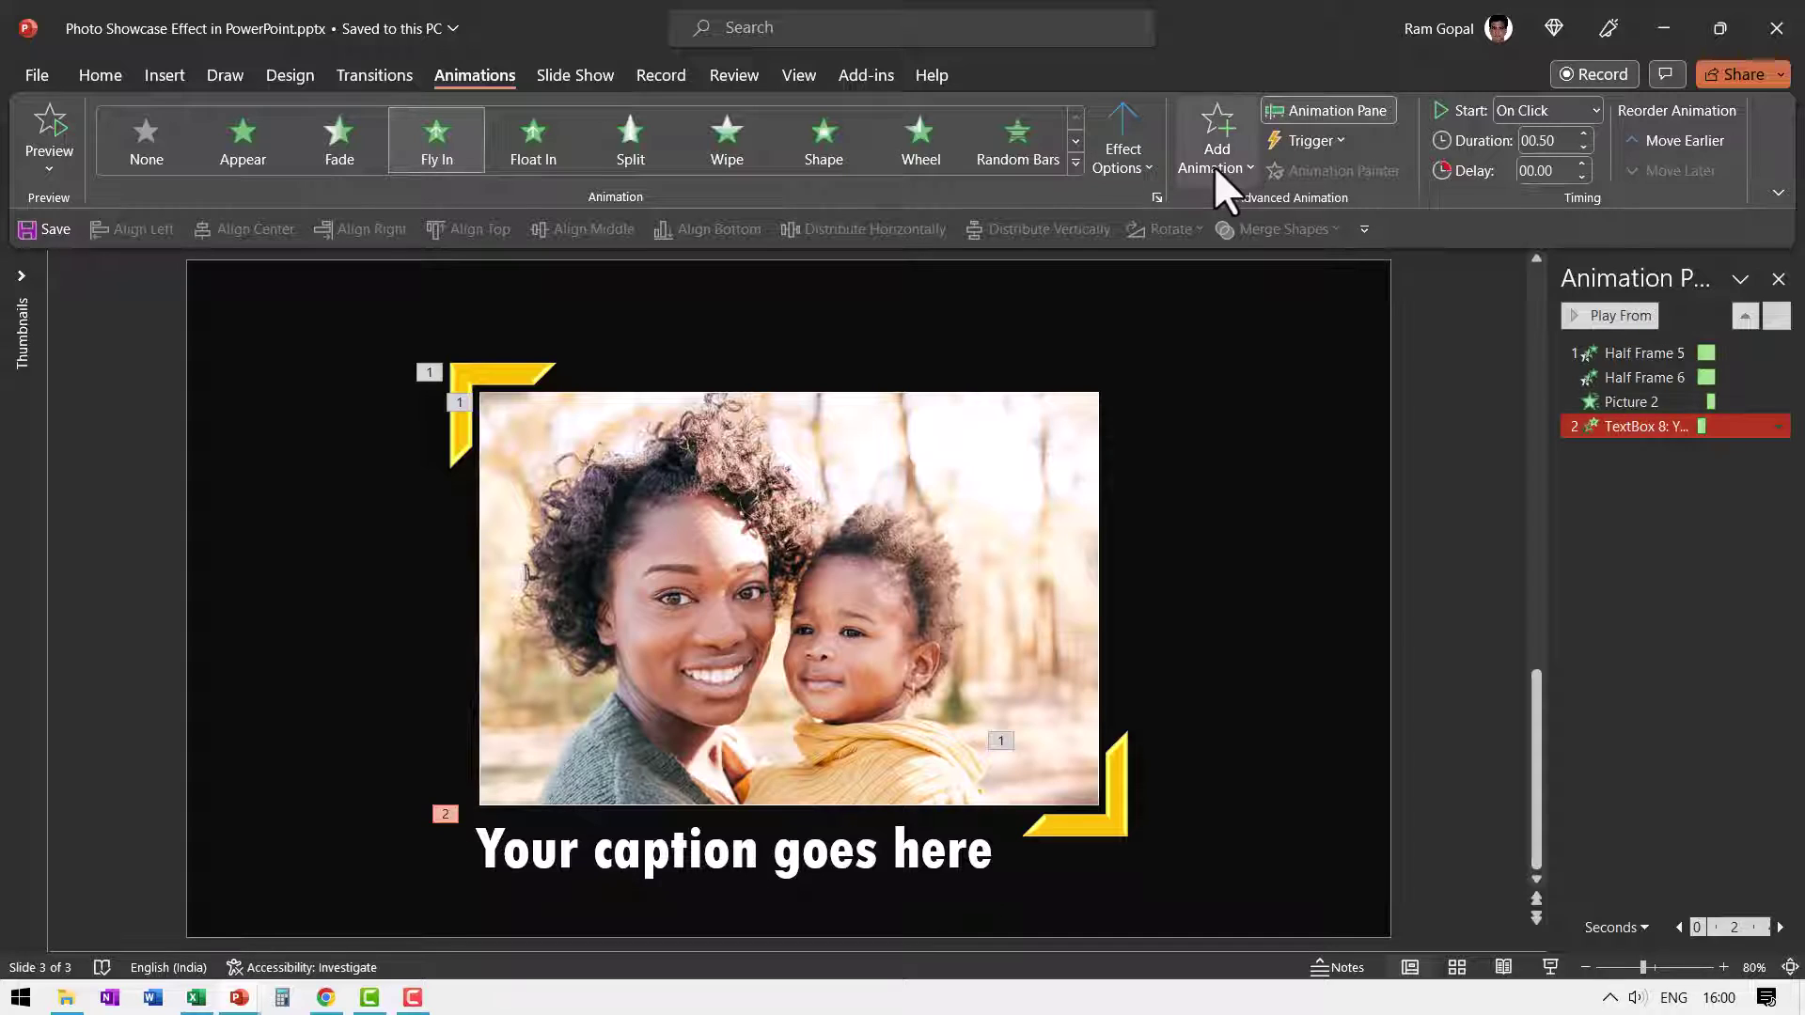
left_click(1565, 111)
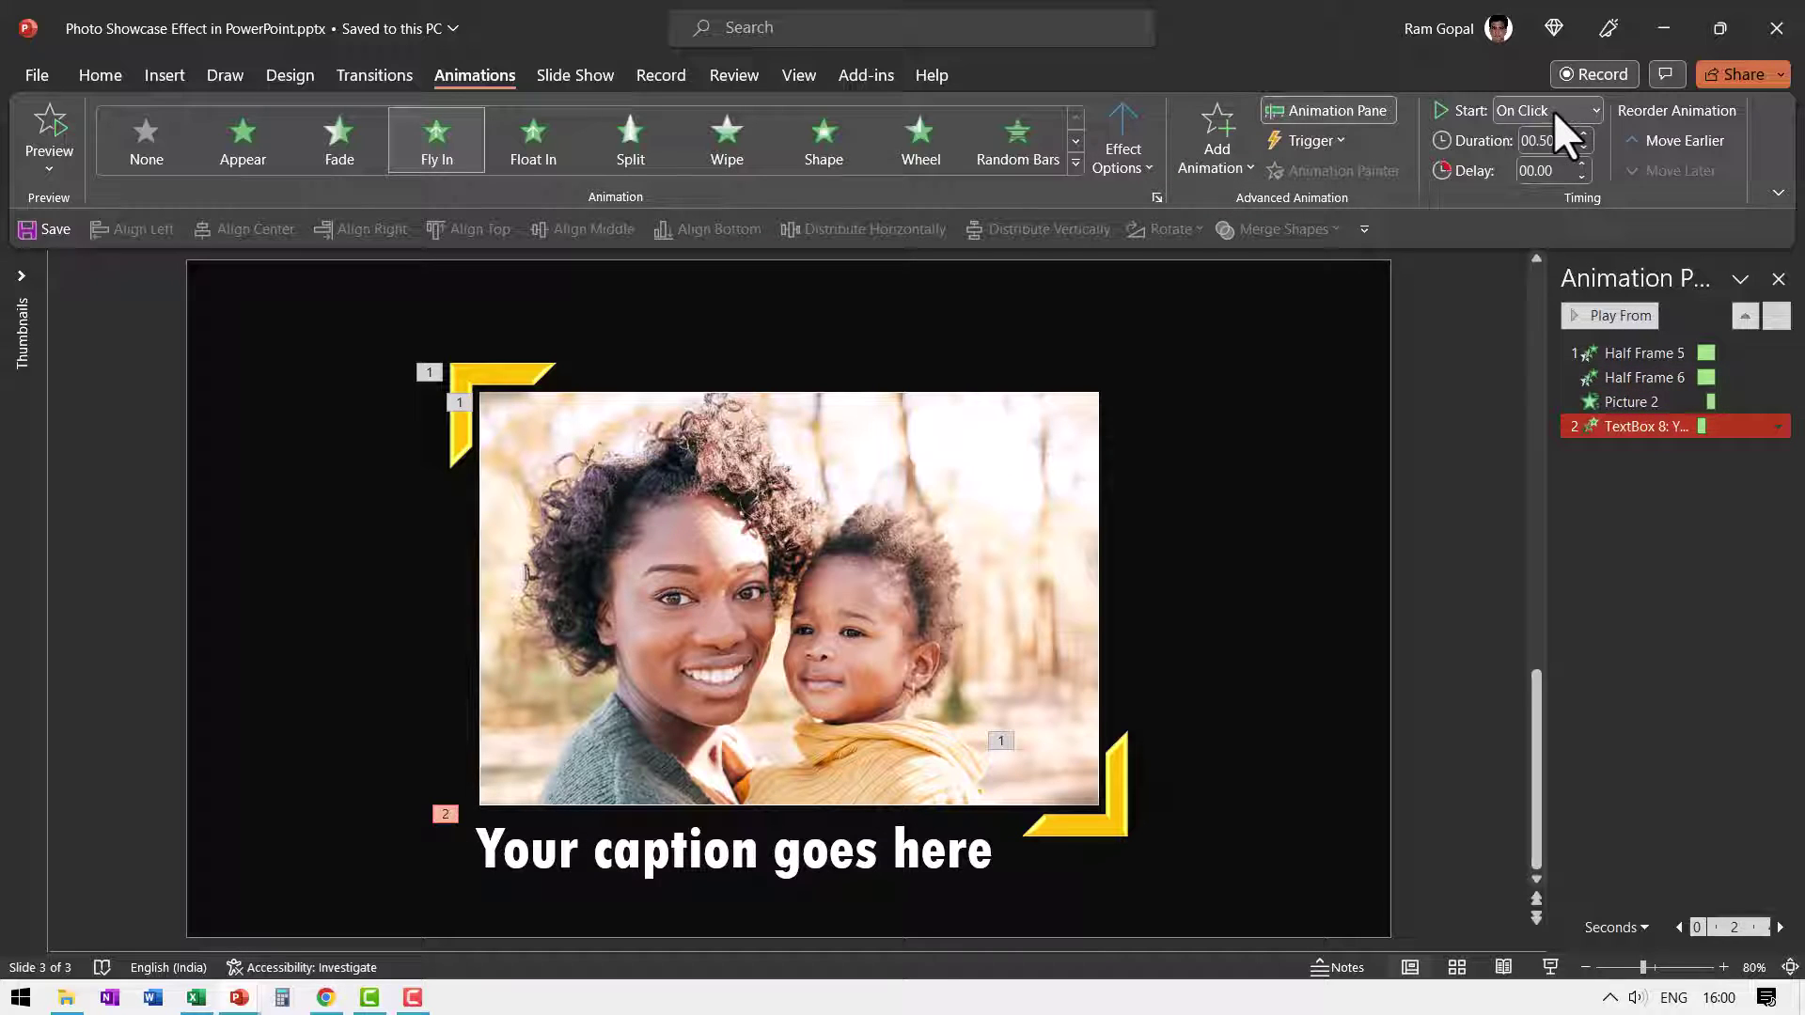
left_click(1549, 170)
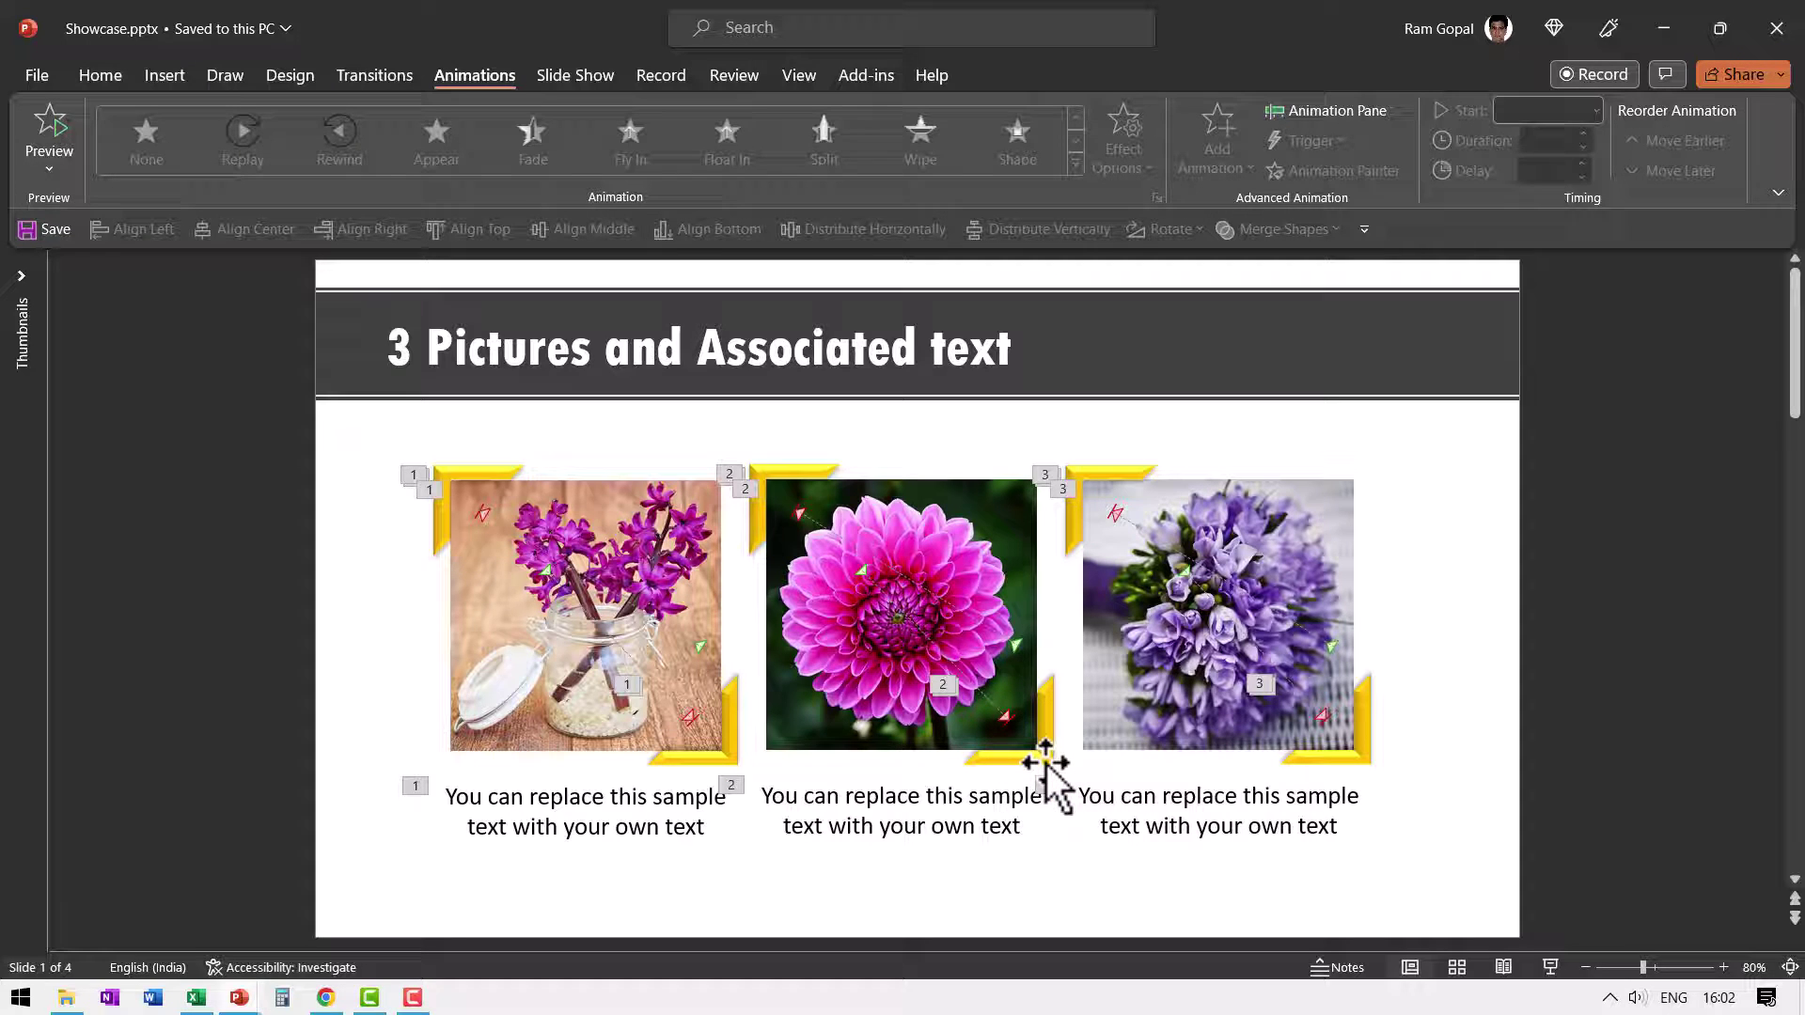
Show the Animation Pane and inspect the half frame animations beside the pictures
left_click(1335, 111)
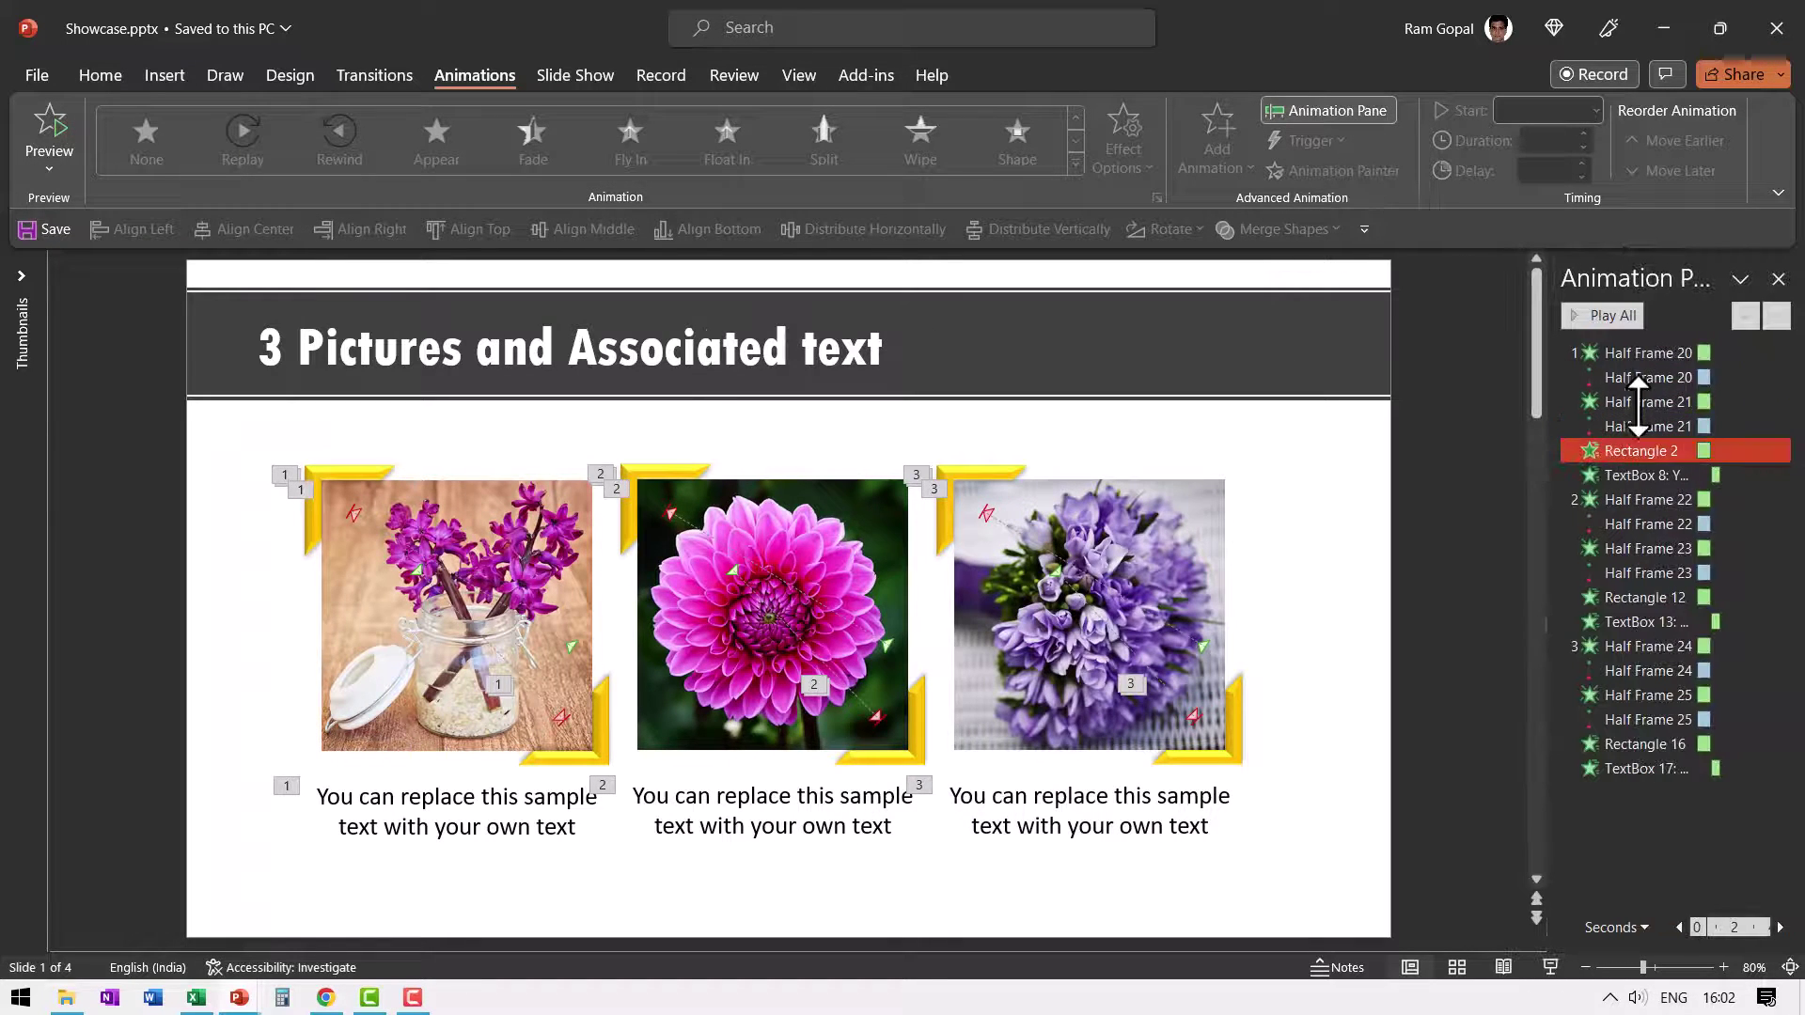
left_click(1638, 377)
left_click(725, 511)
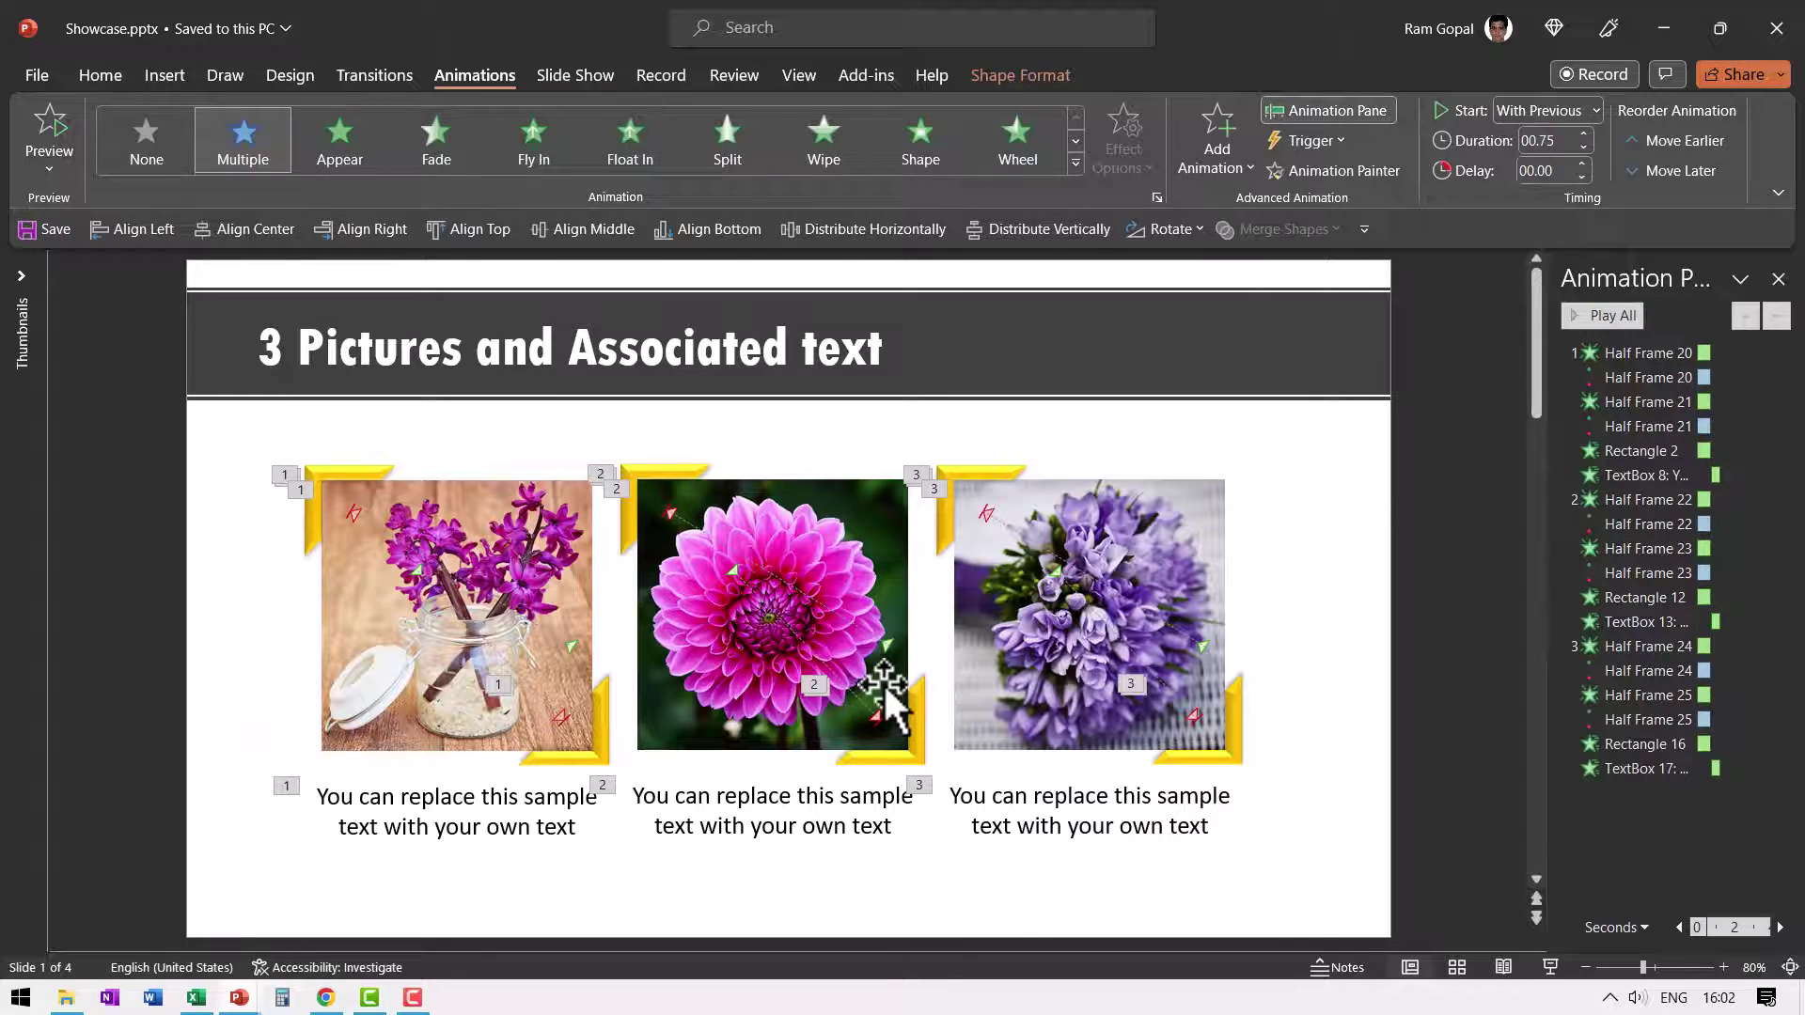
key("Escape")
left_click(919, 716)
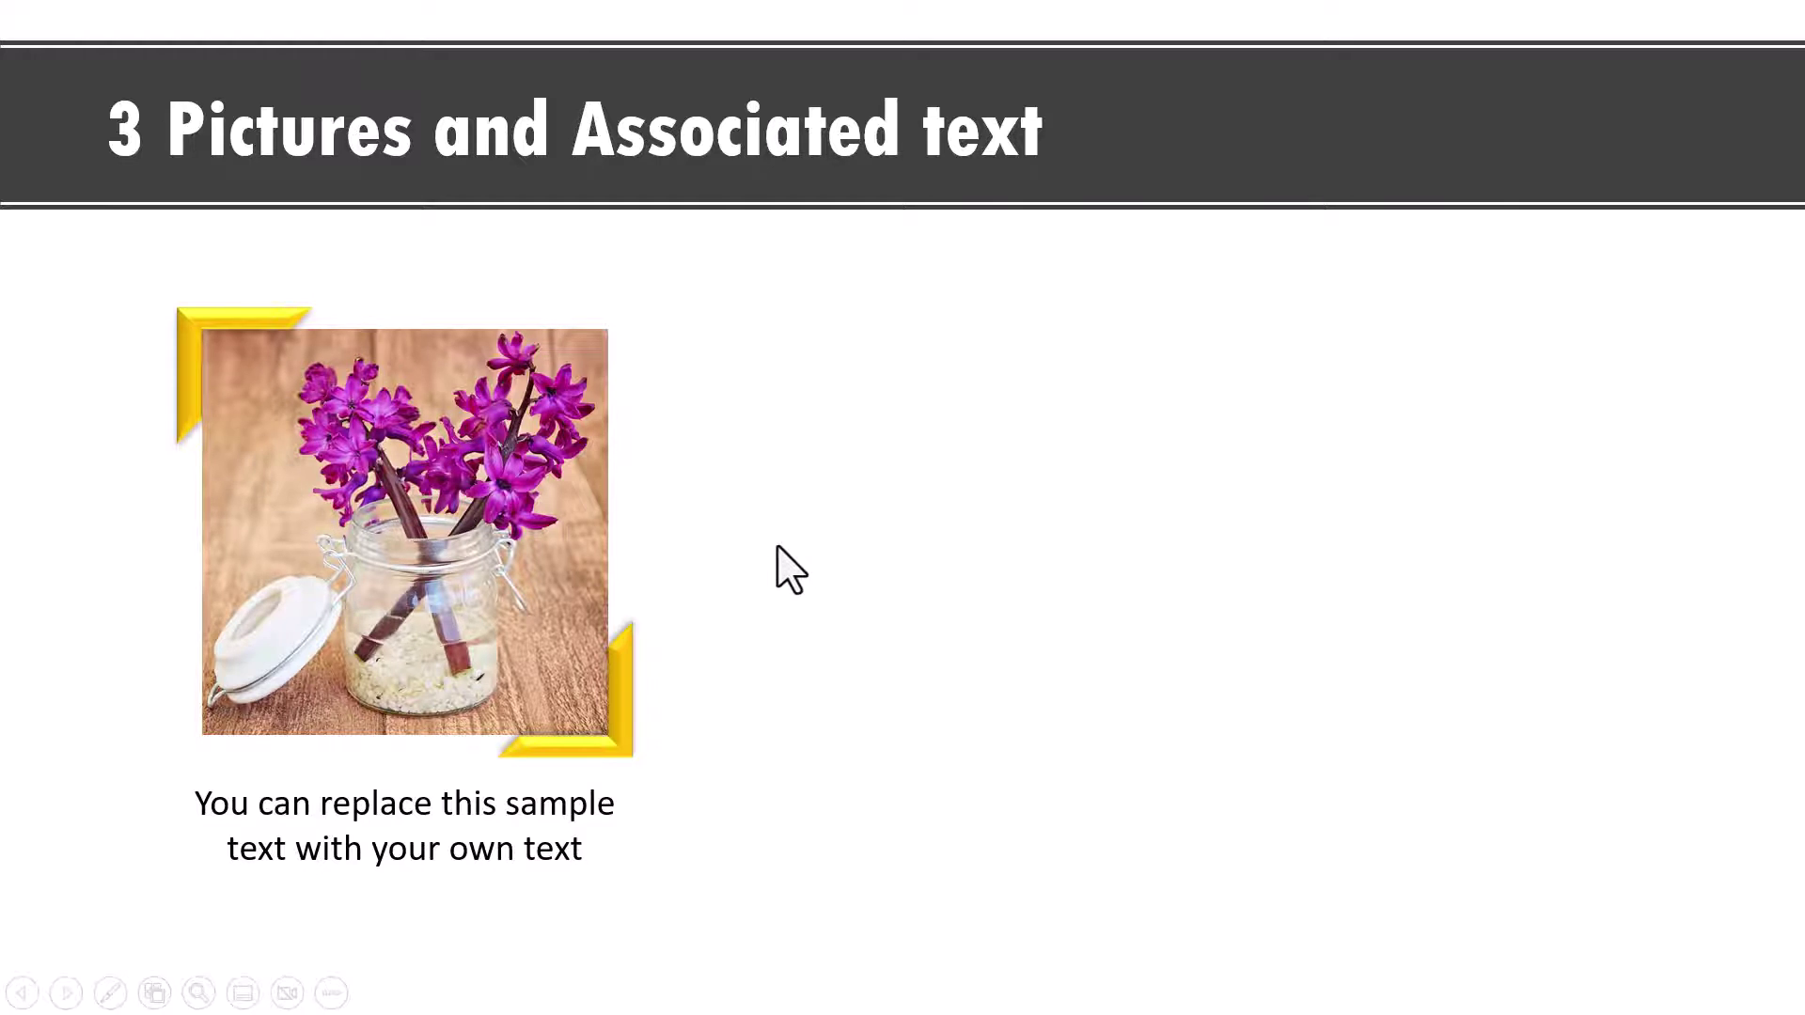
Exit the slide show and return to the editing view
key("Escape")
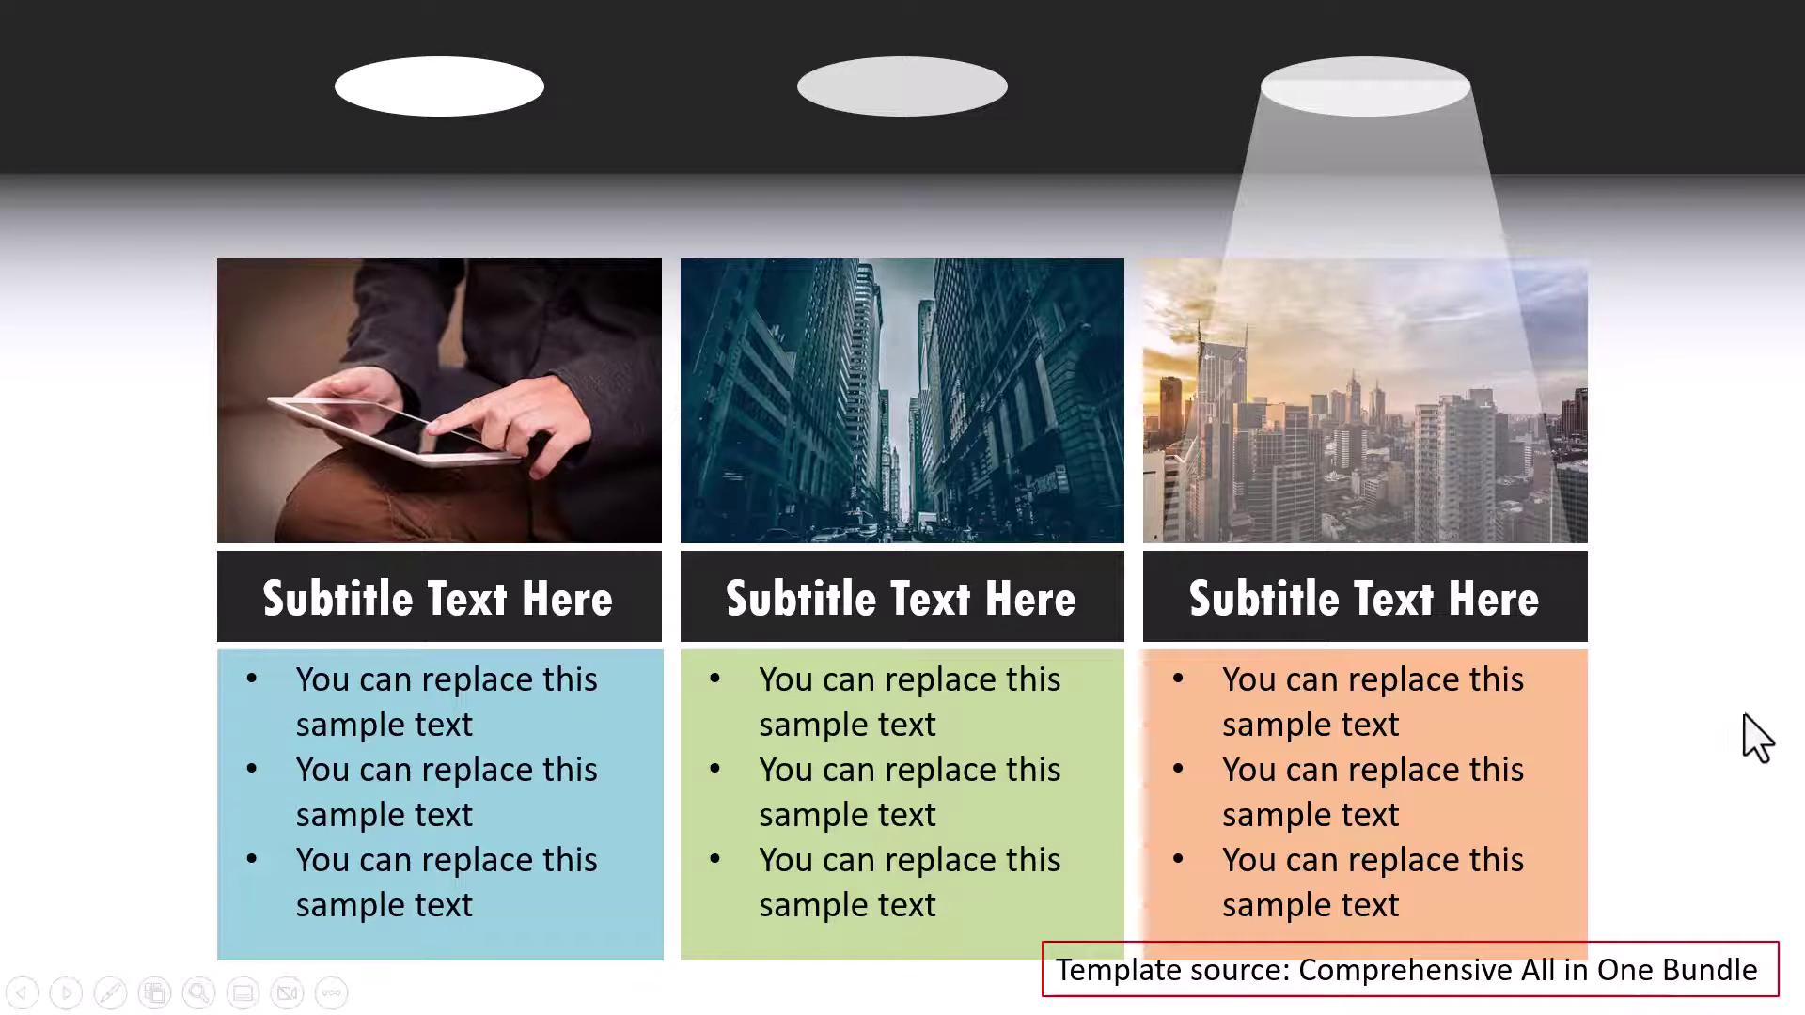
Switch from the slide show to the YouTube 'How to create Jigsaw Puzzle from Picture in PowerPoint' video
key("alt+Tab")
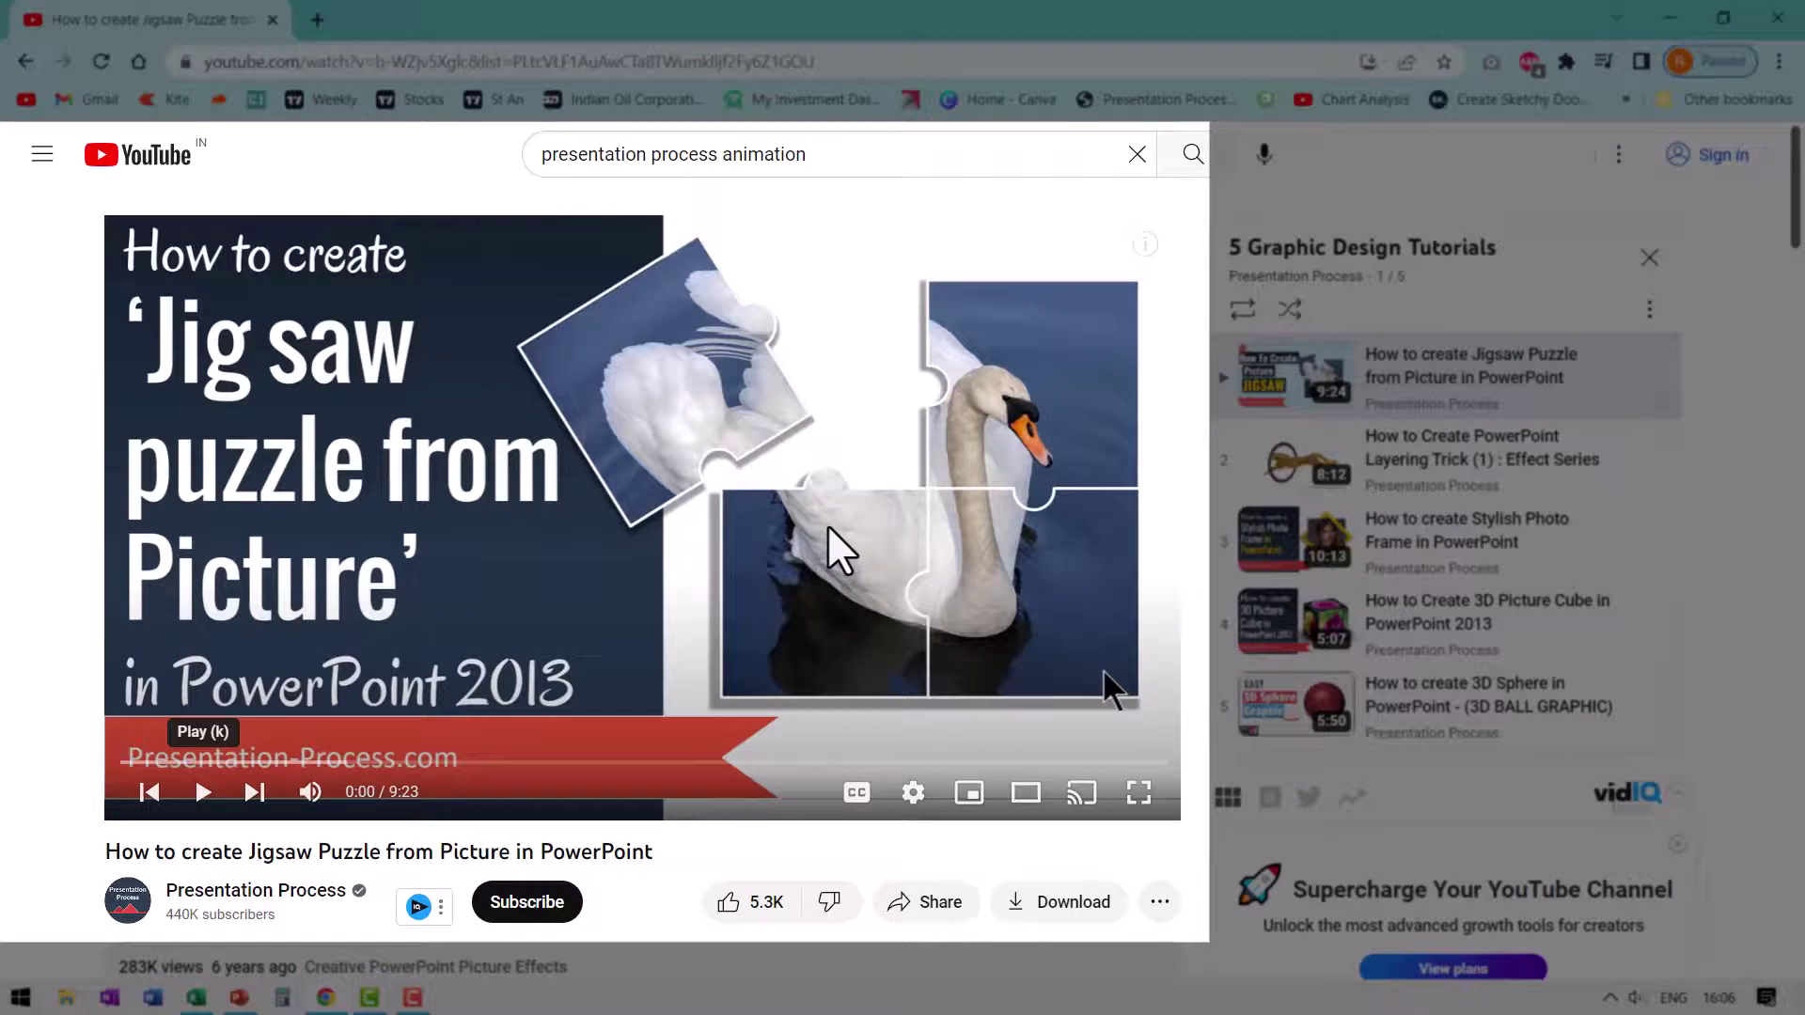